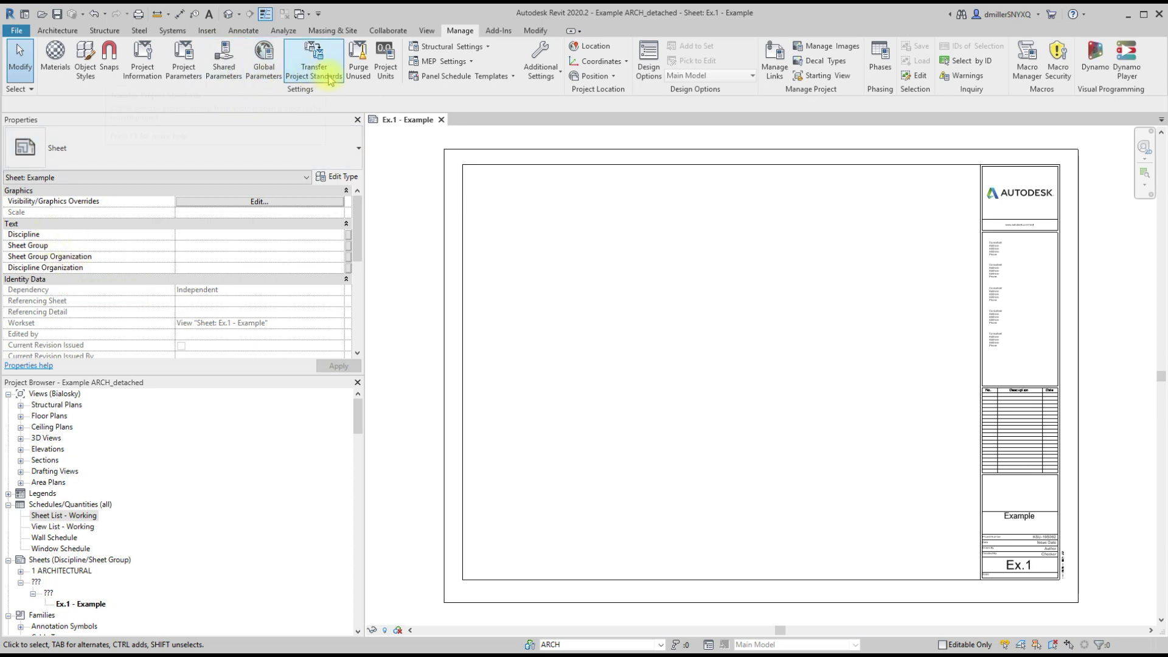
Step: Examine the project parameters list for the Discipline and Discipline Organization parameters, then dismiss it without changes
click(186, 60)
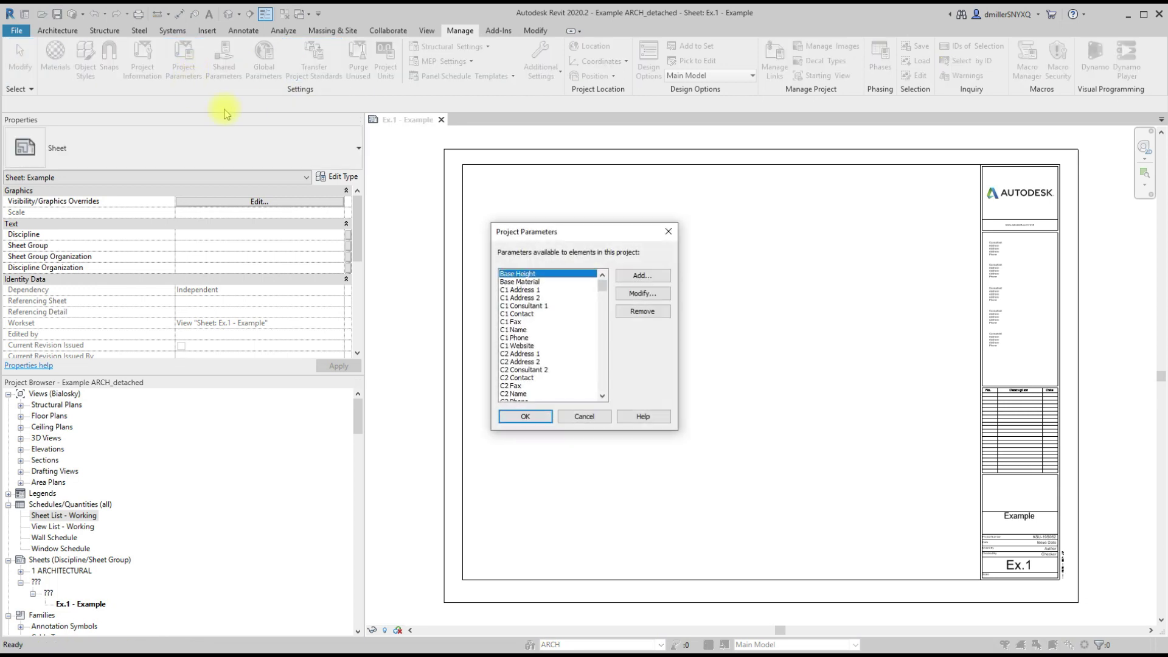
scroll(545, 341, down, 3)
scroll(544, 341, down, 10)
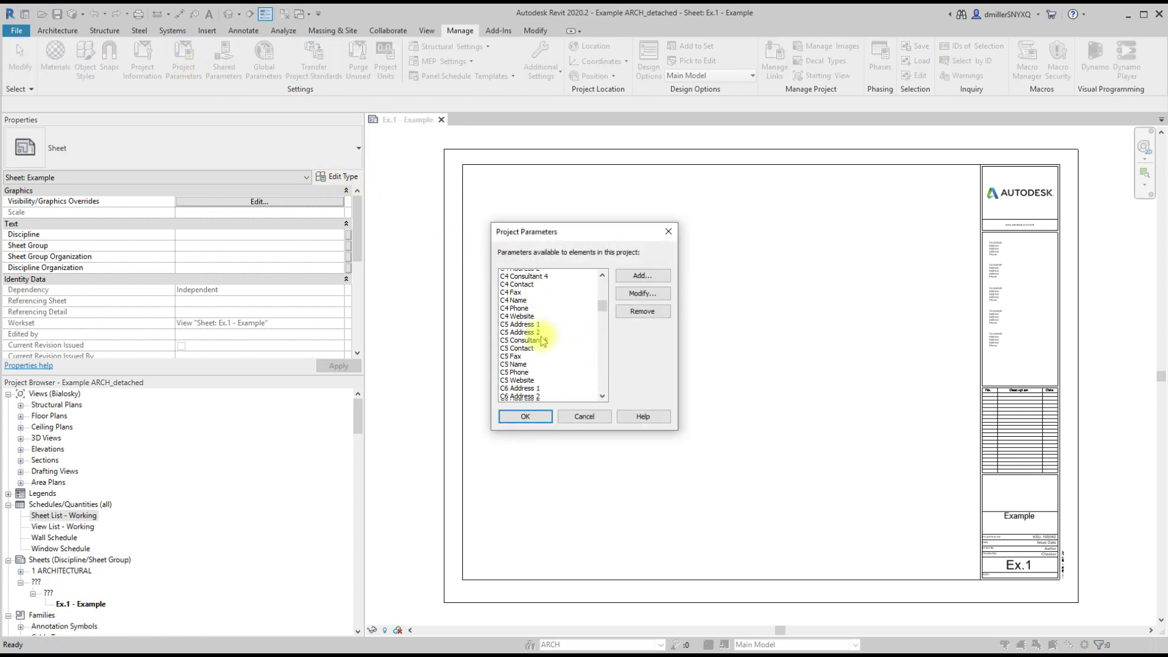
scroll(544, 342, down, 10)
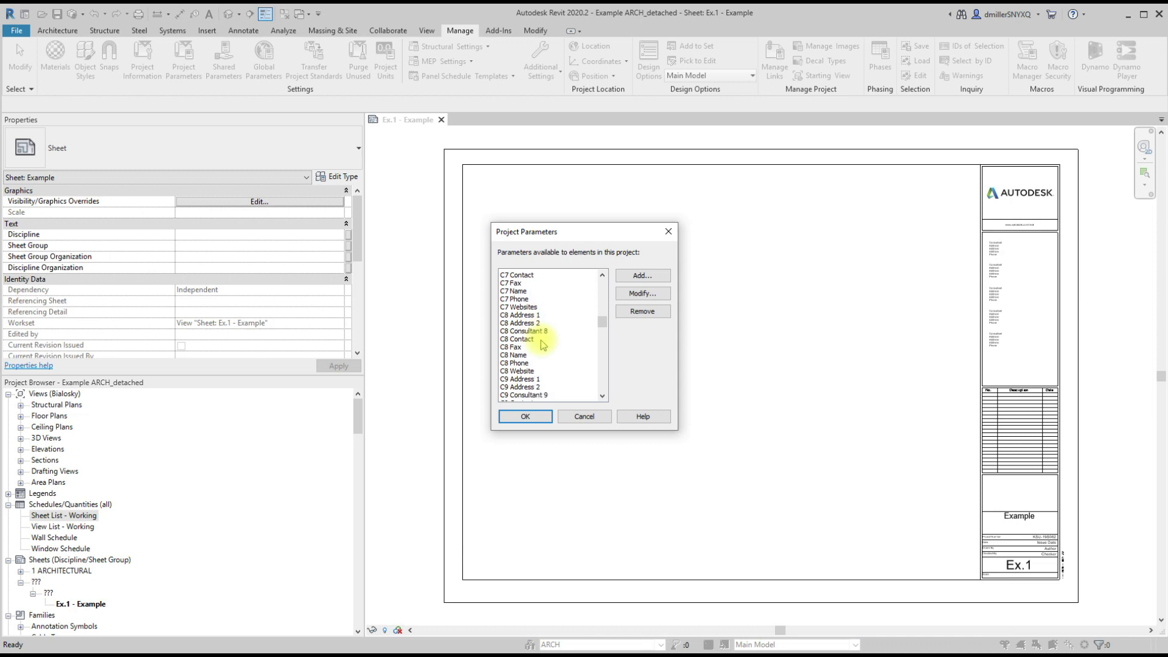
scroll(543, 345, down, 4)
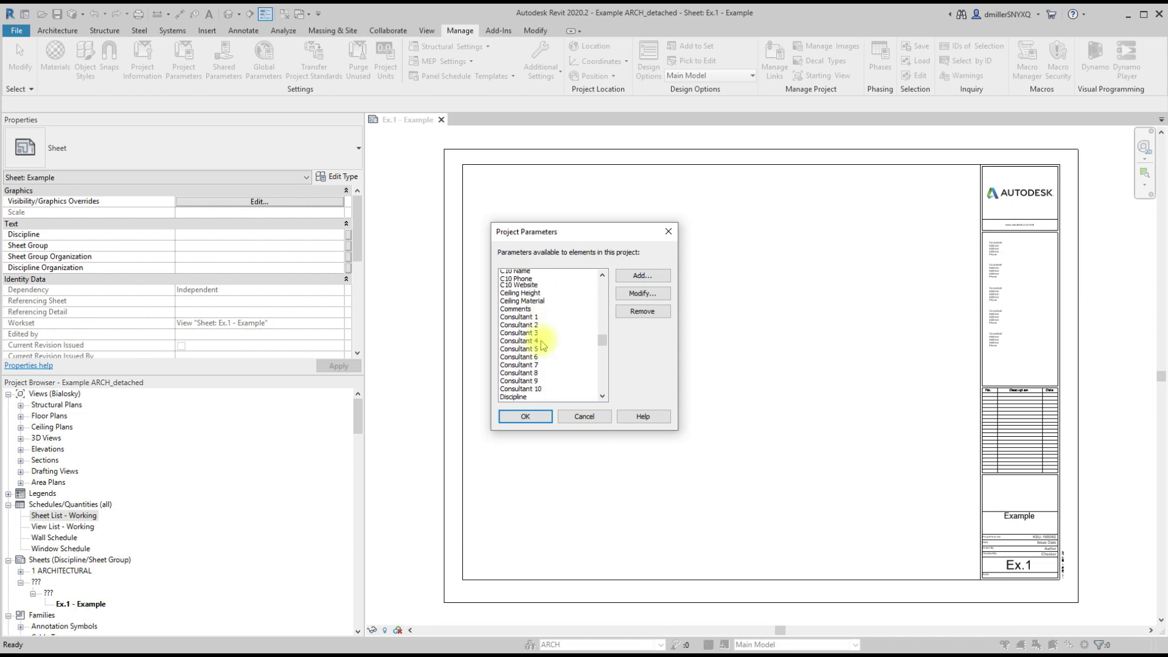
click(524, 363)
click(527, 370)
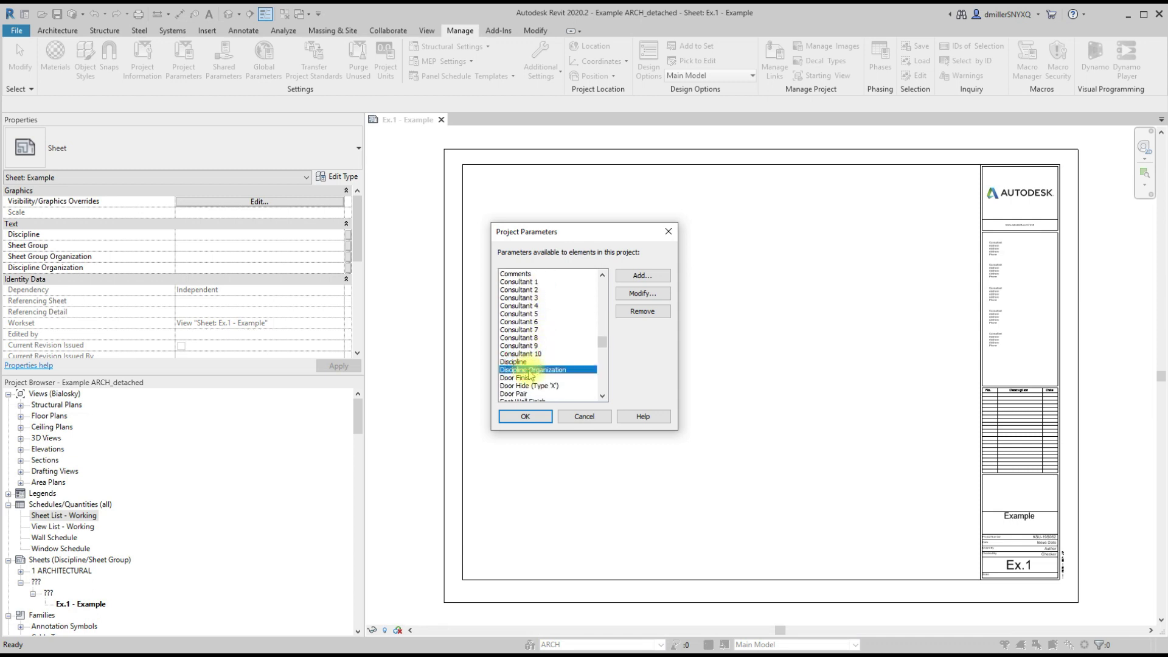
click(588, 419)
Step: Review the Sheet List - Working schedule's discipline and sheet group columns, and close the schedule
click(118, 514)
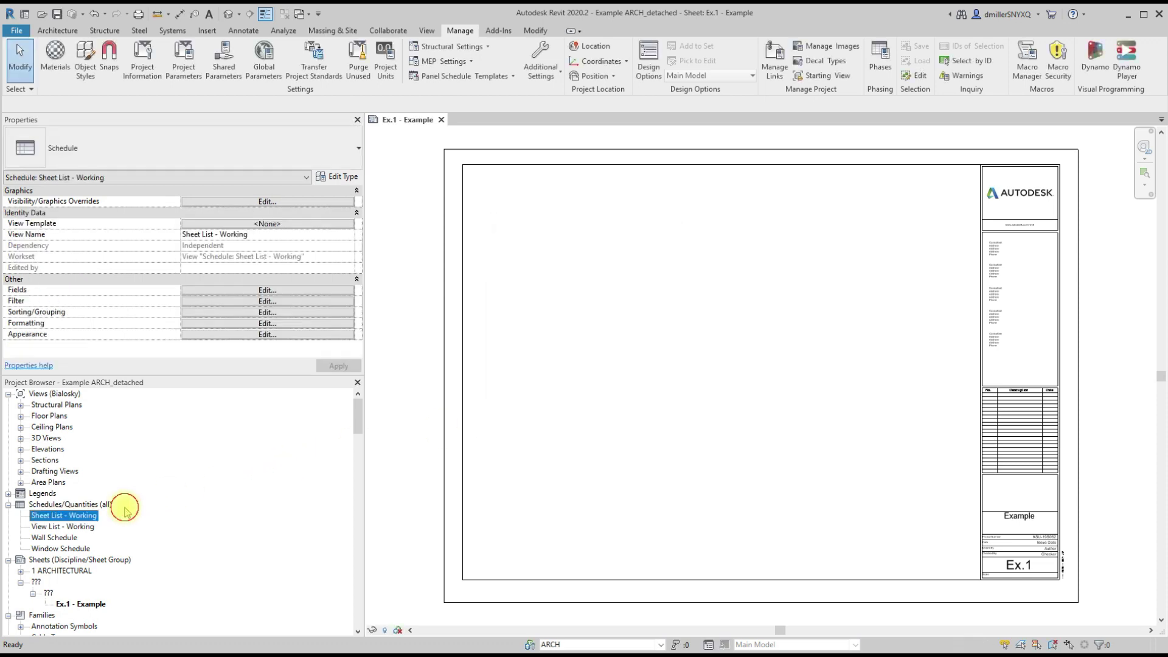
click(78, 518)
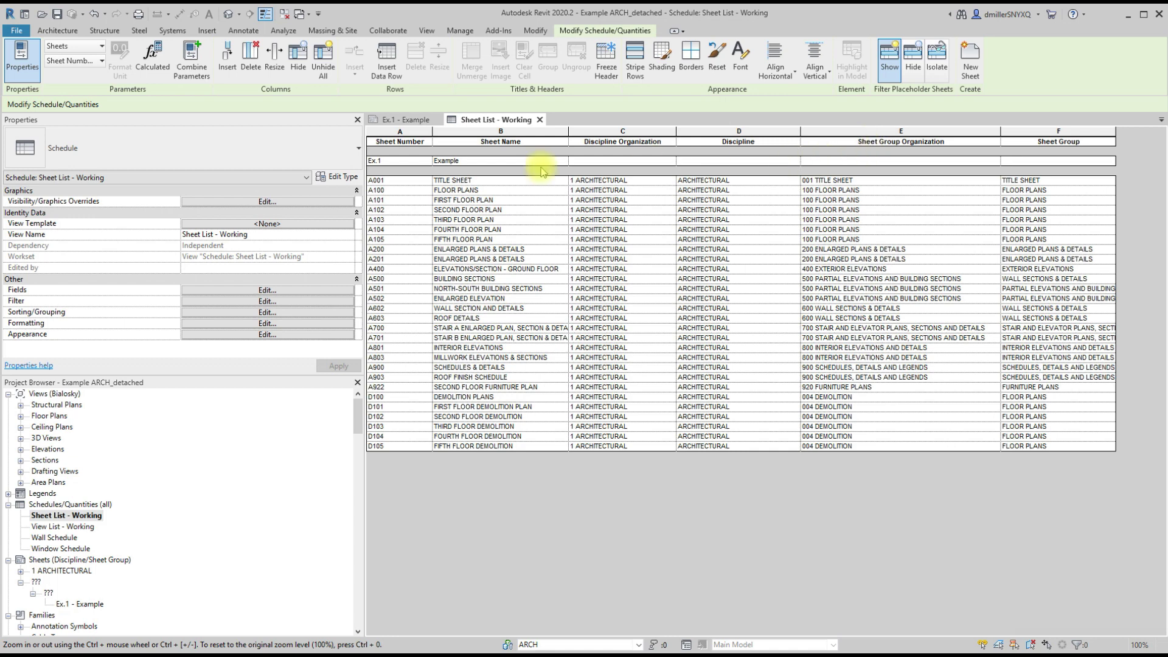
click(540, 120)
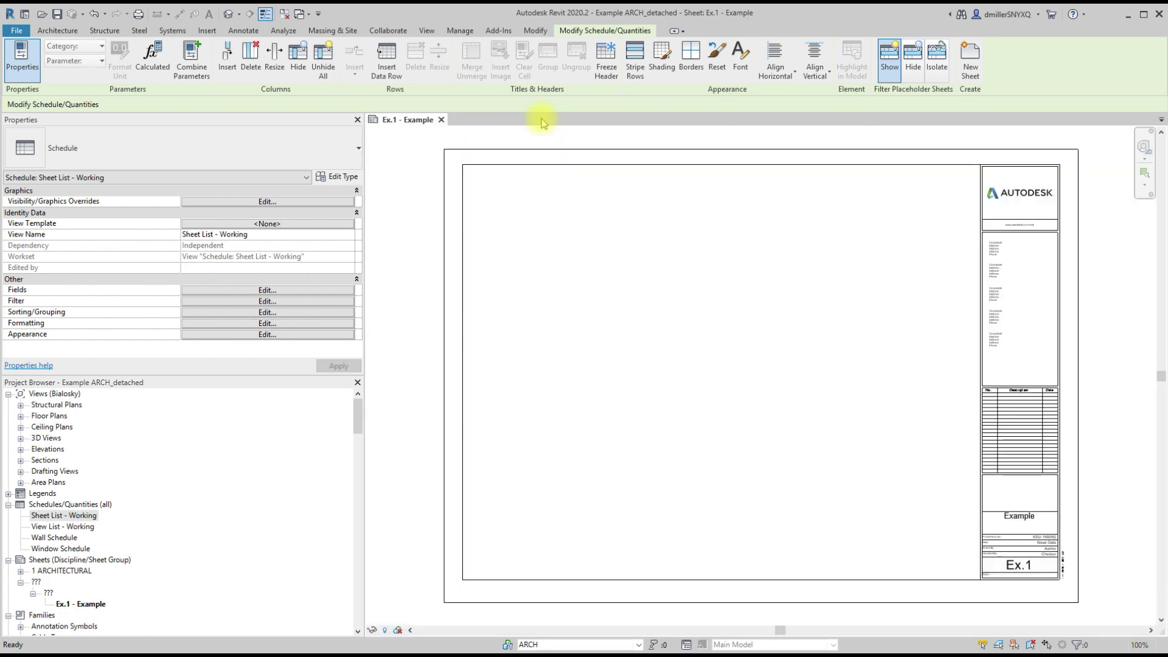
Step: Save the Sheet List - Working schedule to a new project file in the desktop's Example Project folder
click(78, 516)
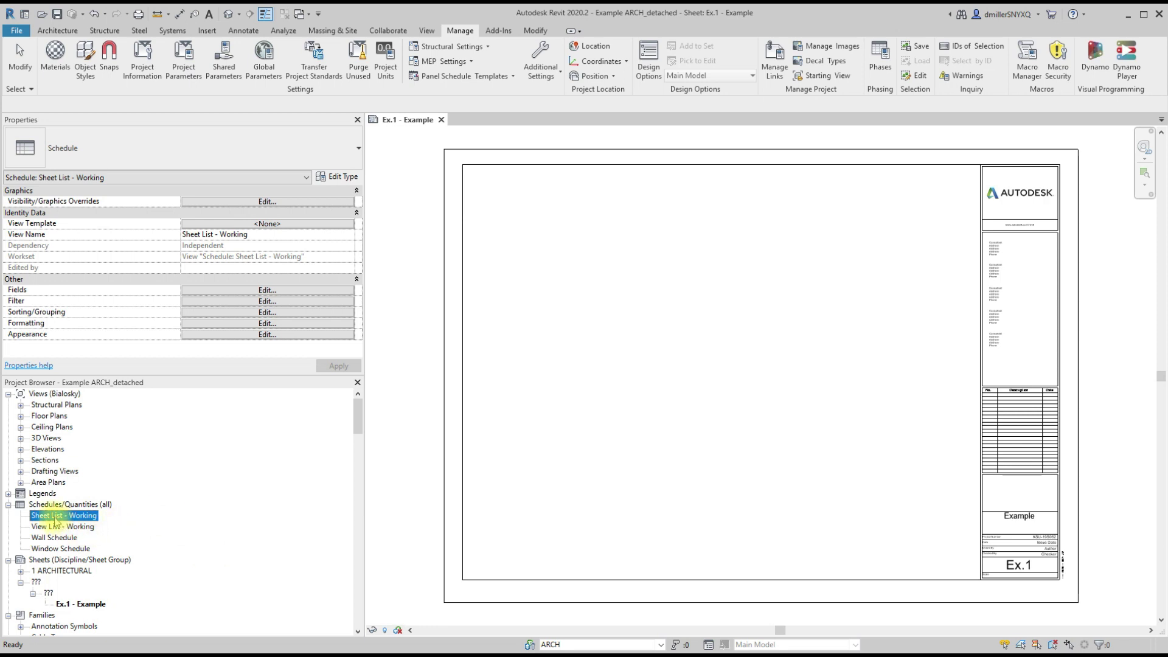
click(426, 469)
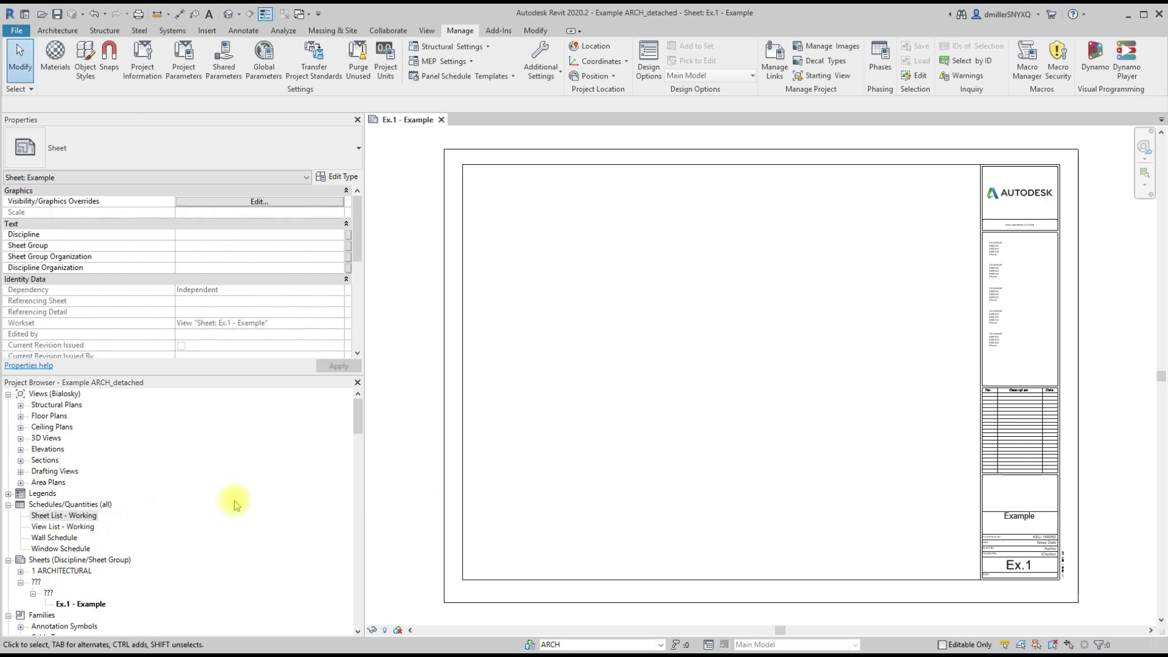
right_click(85, 517)
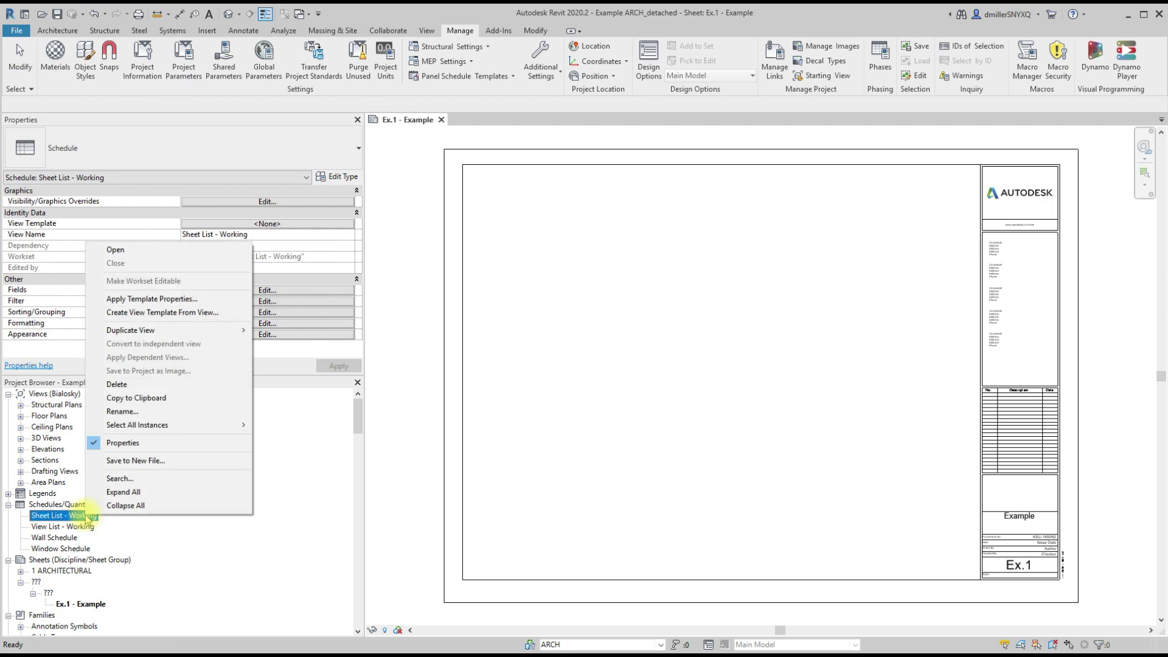
click(145, 460)
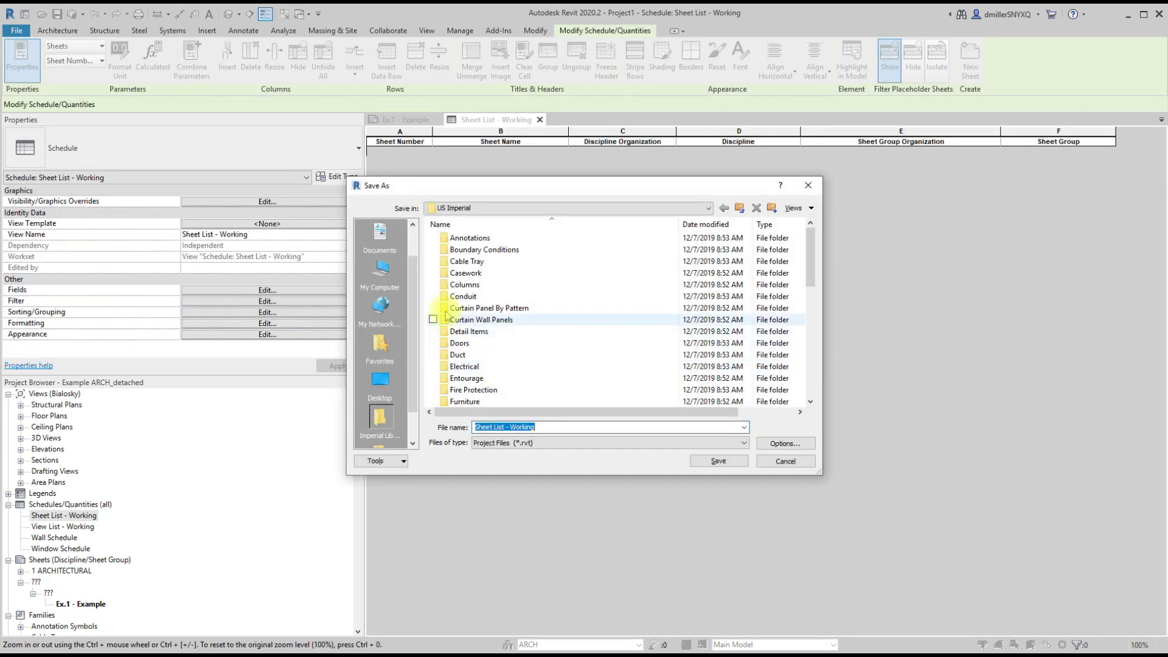
click(380, 382)
double_click(498, 309)
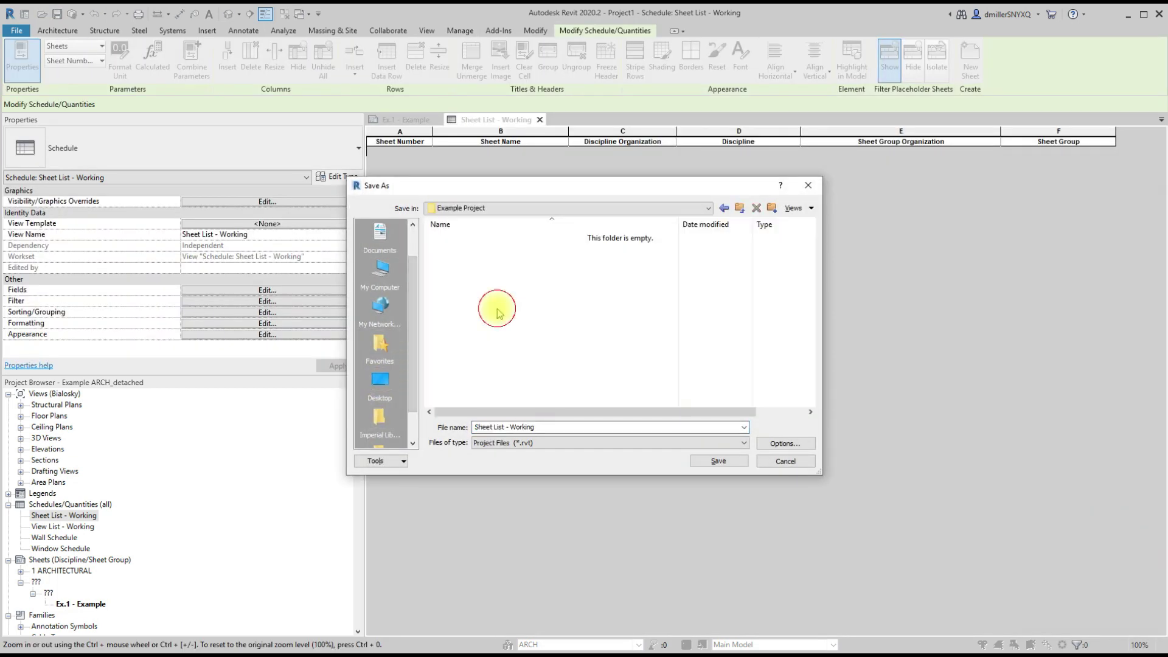
click(706, 462)
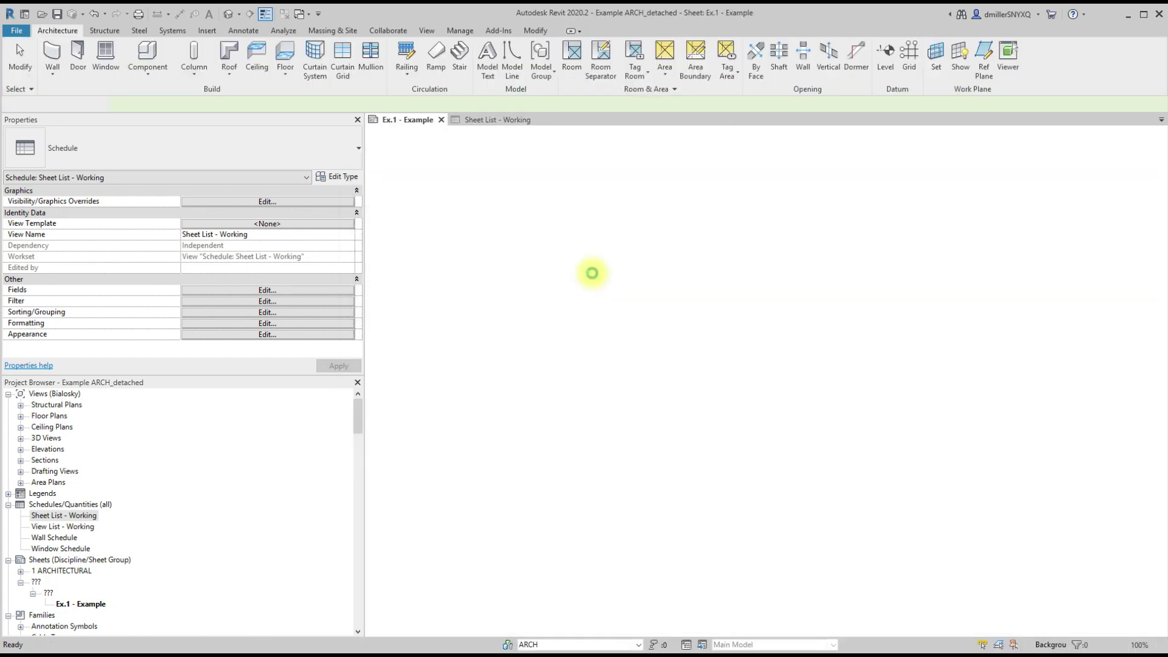
click(592, 273)
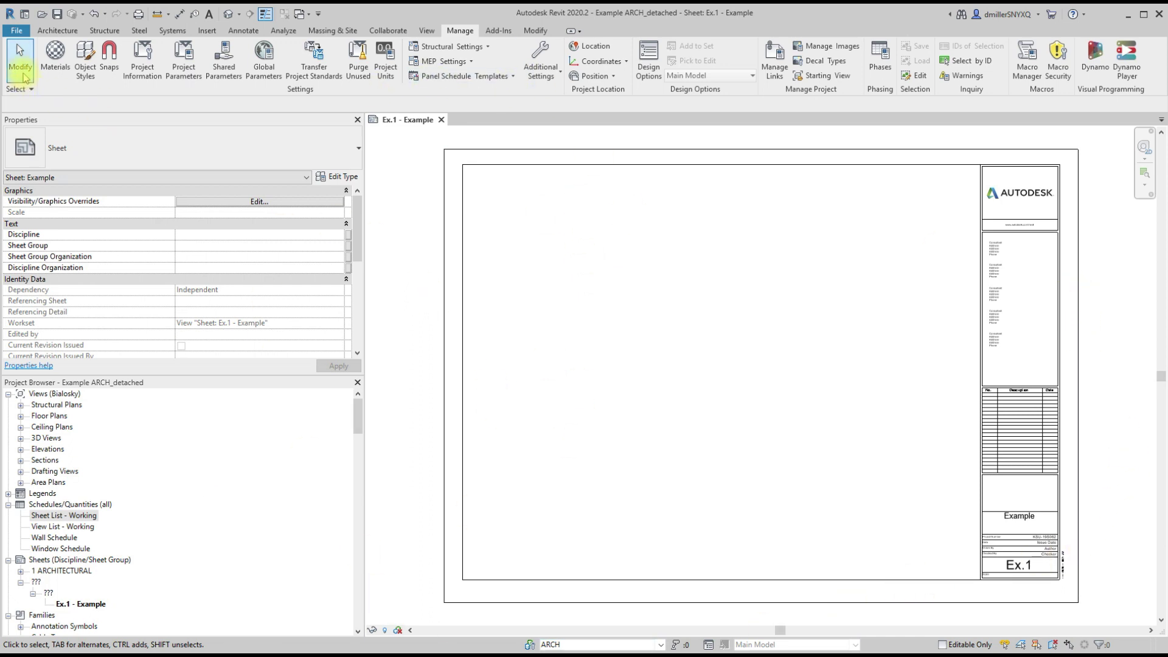
Step: Save the detached architectural project as Example ARCH.rvt in the Example Project folder
click(19, 31)
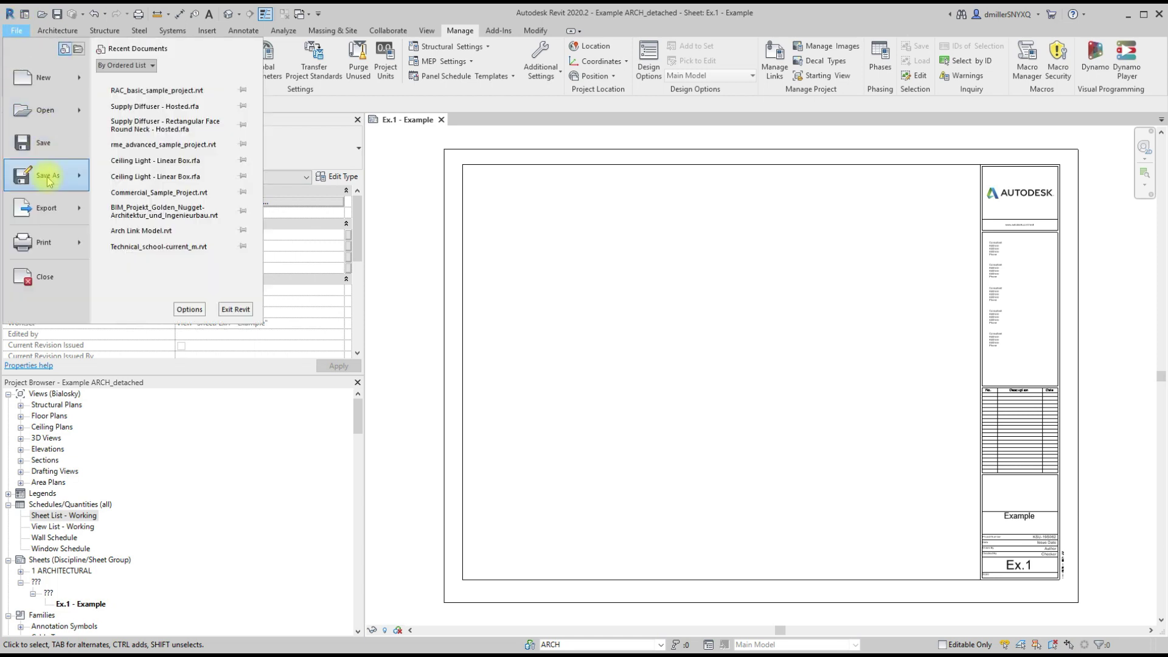
mouse_move(37, 175)
click(136, 135)
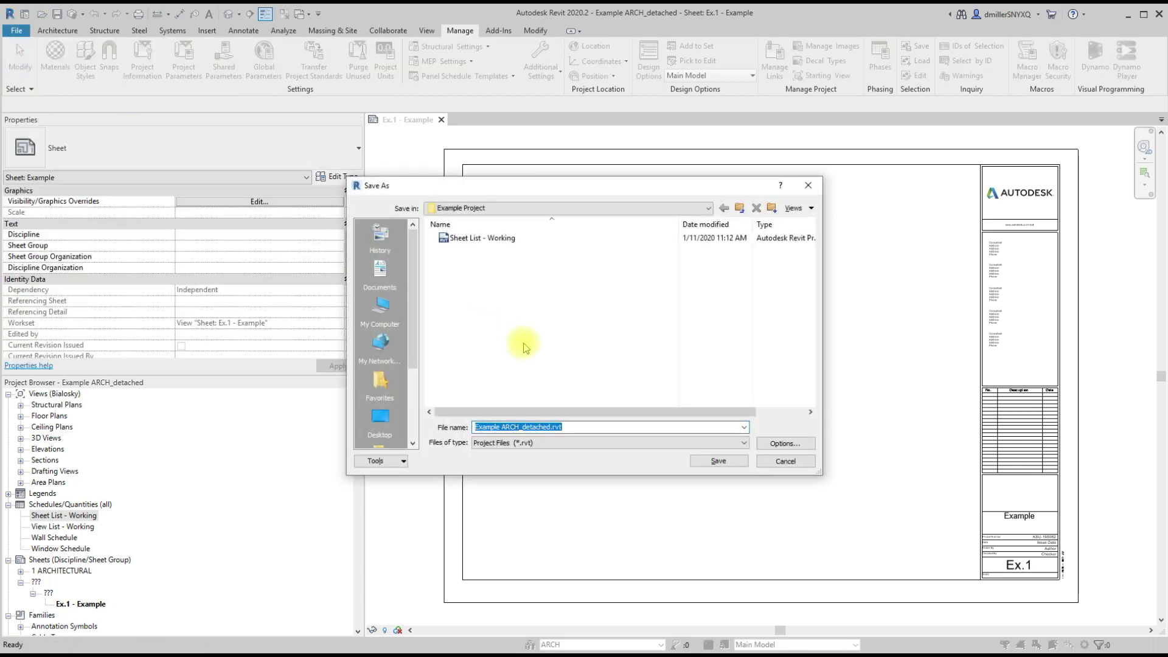
click(551, 428)
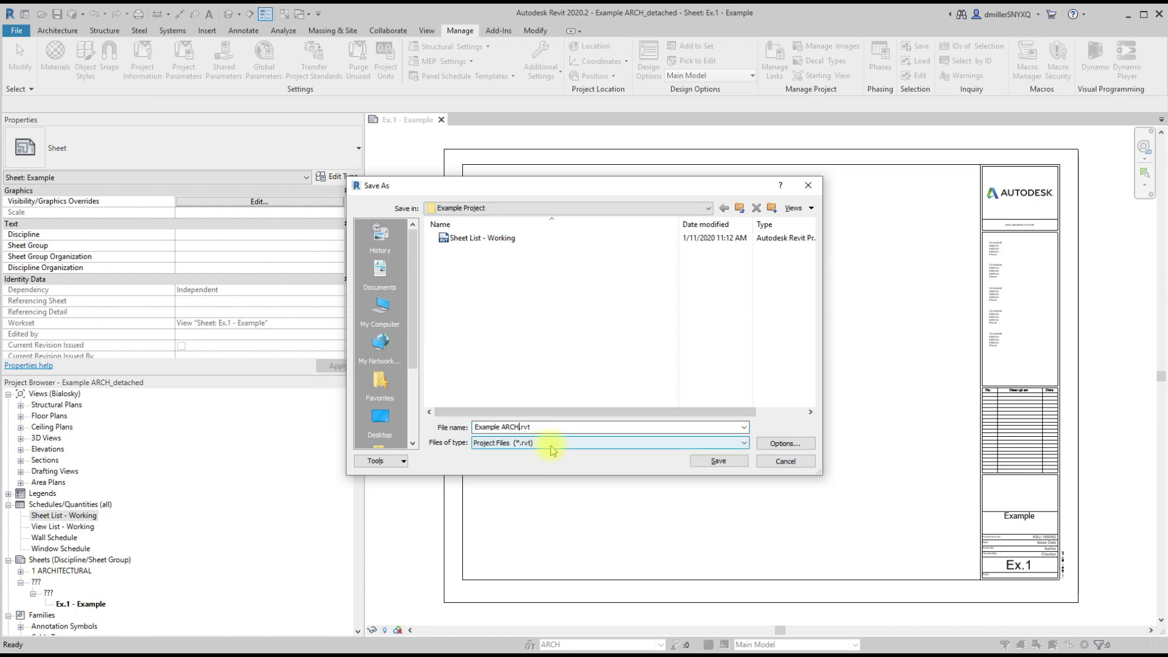
click(729, 466)
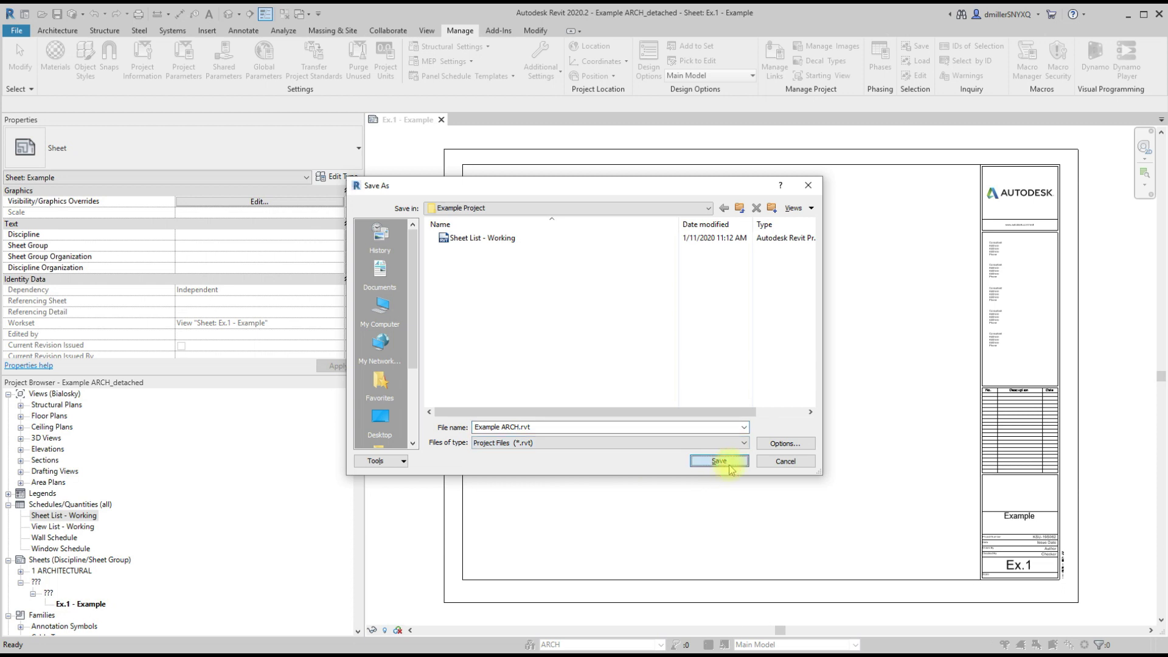
click(729, 464)
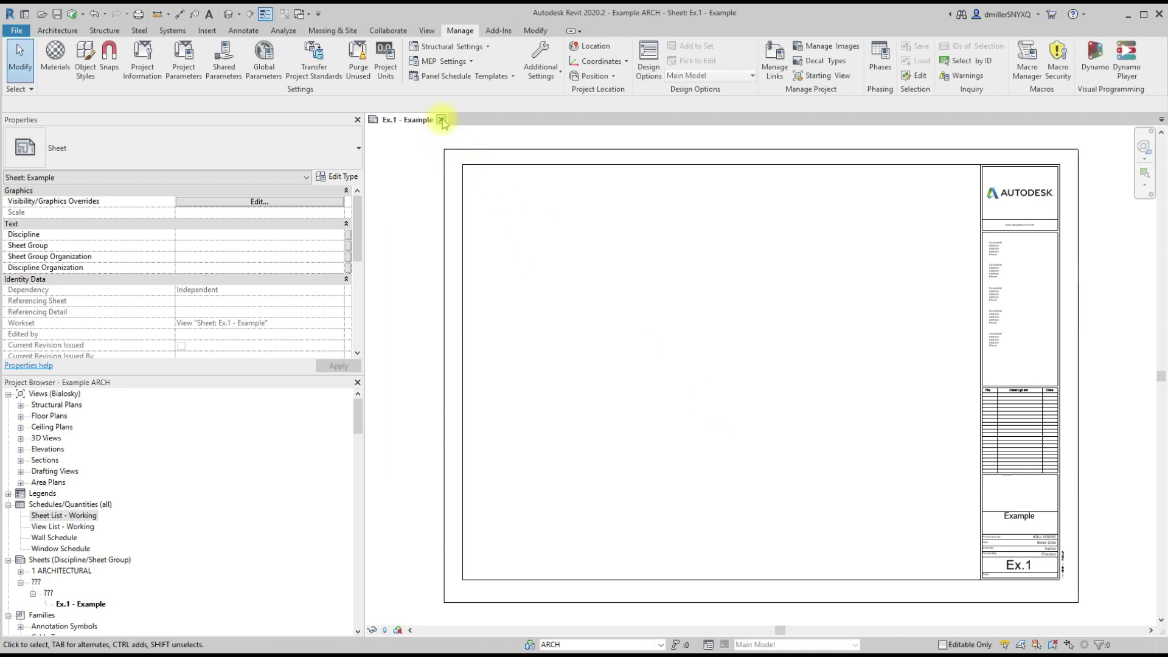
Step: Close the architectural project and create a new project from the Mechanical Template
click(442, 121)
click(79, 150)
click(569, 308)
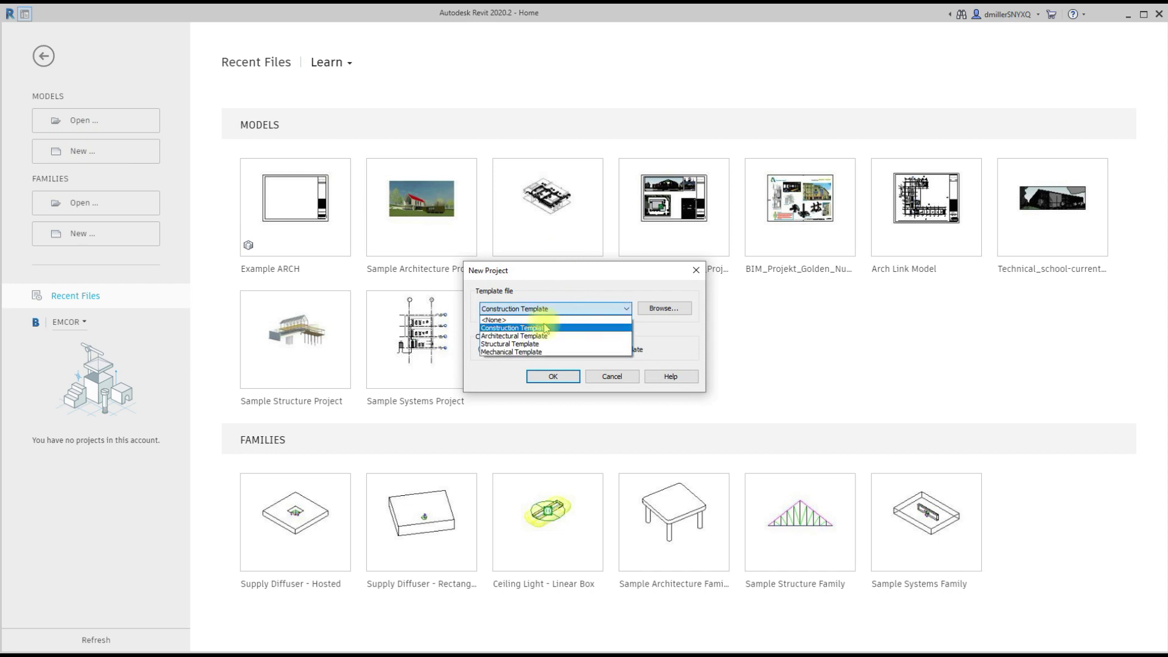
click(538, 352)
click(553, 377)
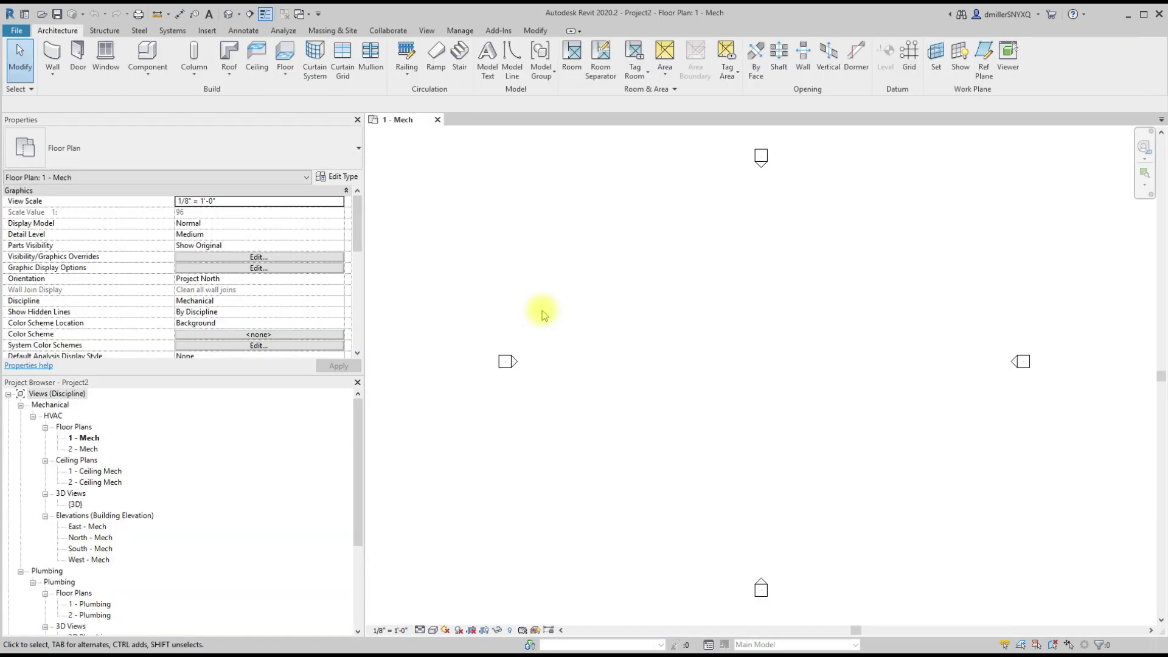
Step: Link Example ARCH.rvt into the 1 - Mech floor plan with Auto - Internal Origin to Internal Origin positioning
click(204, 33)
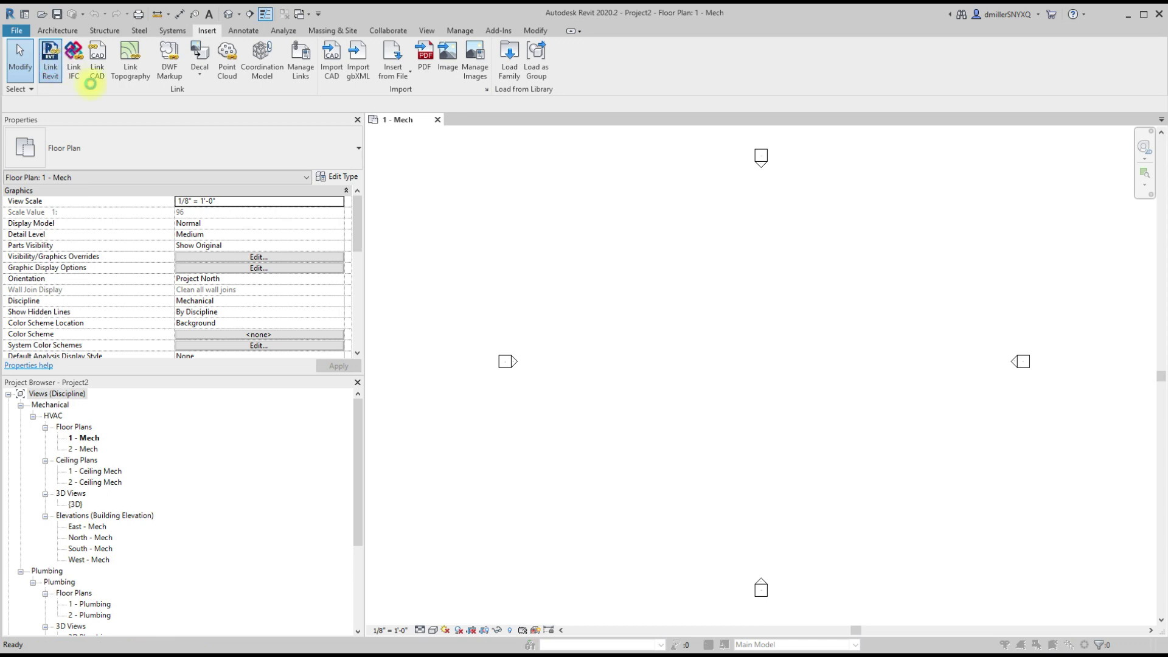
click(50, 61)
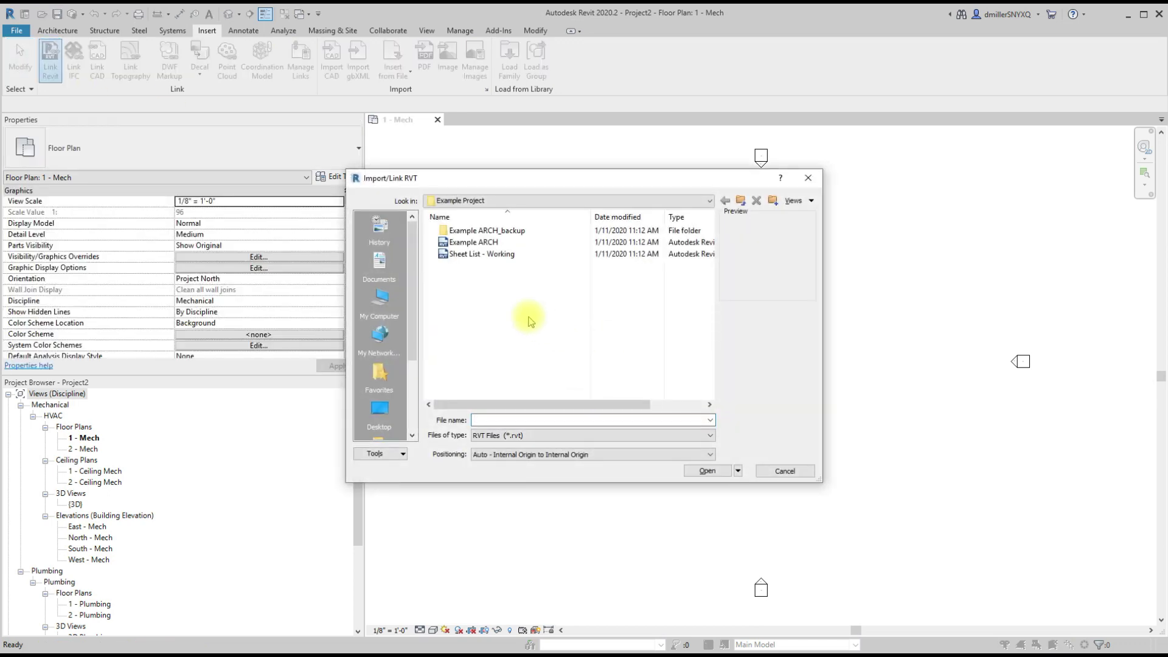
click(472, 243)
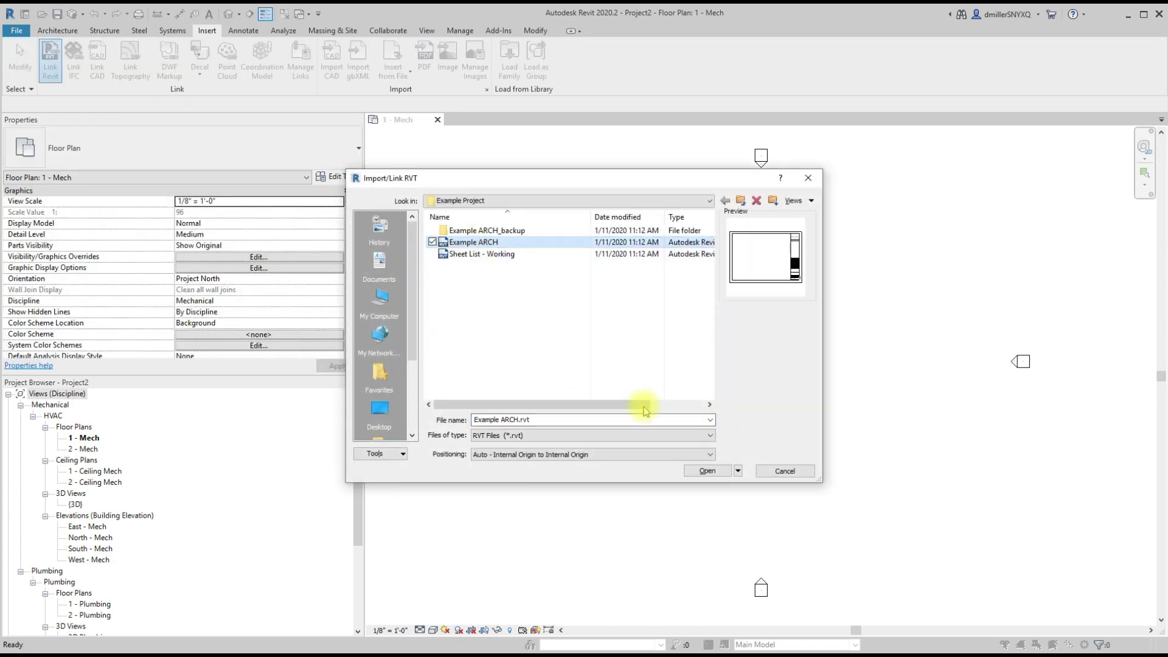
click(706, 471)
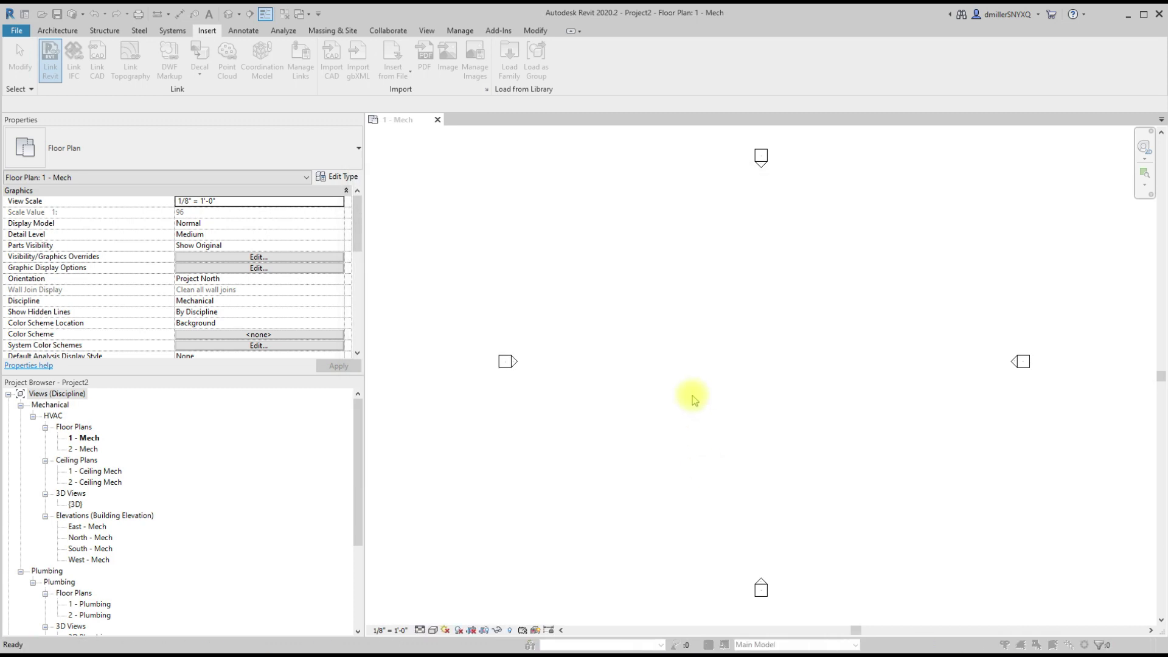
click(672, 393)
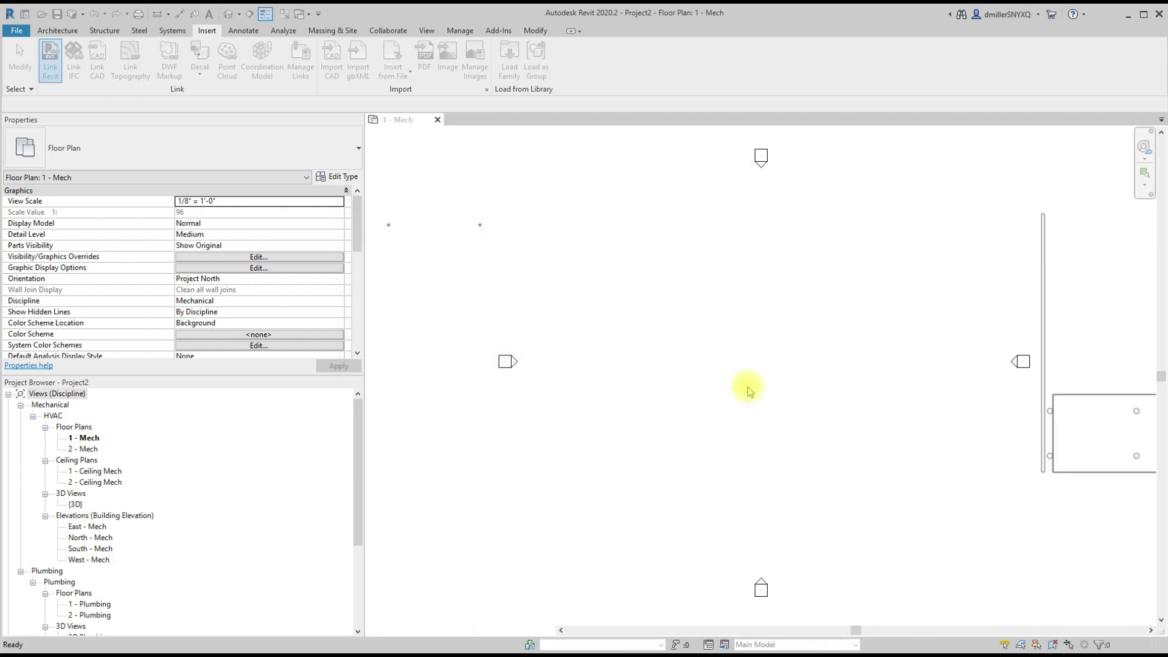
scroll(756, 386, down, 3)
middle_drag(885, 473, 967, 472)
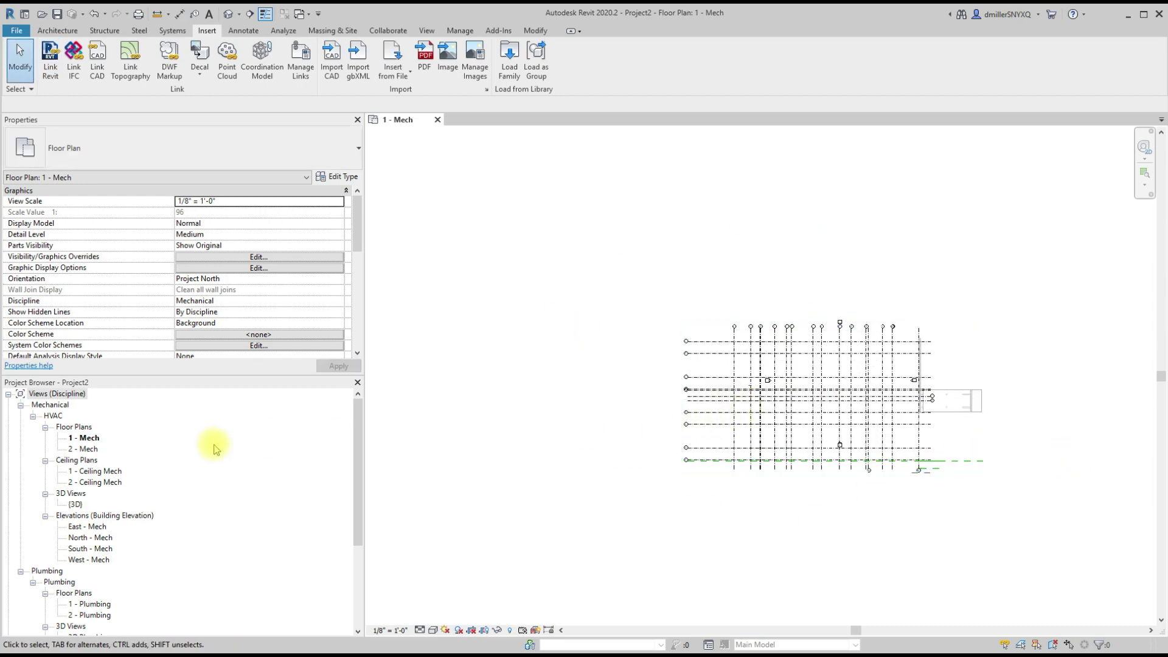
Step: Create a new sheet using the E1 30x42 Horizontal titleblock
scroll(201, 487, down, 3)
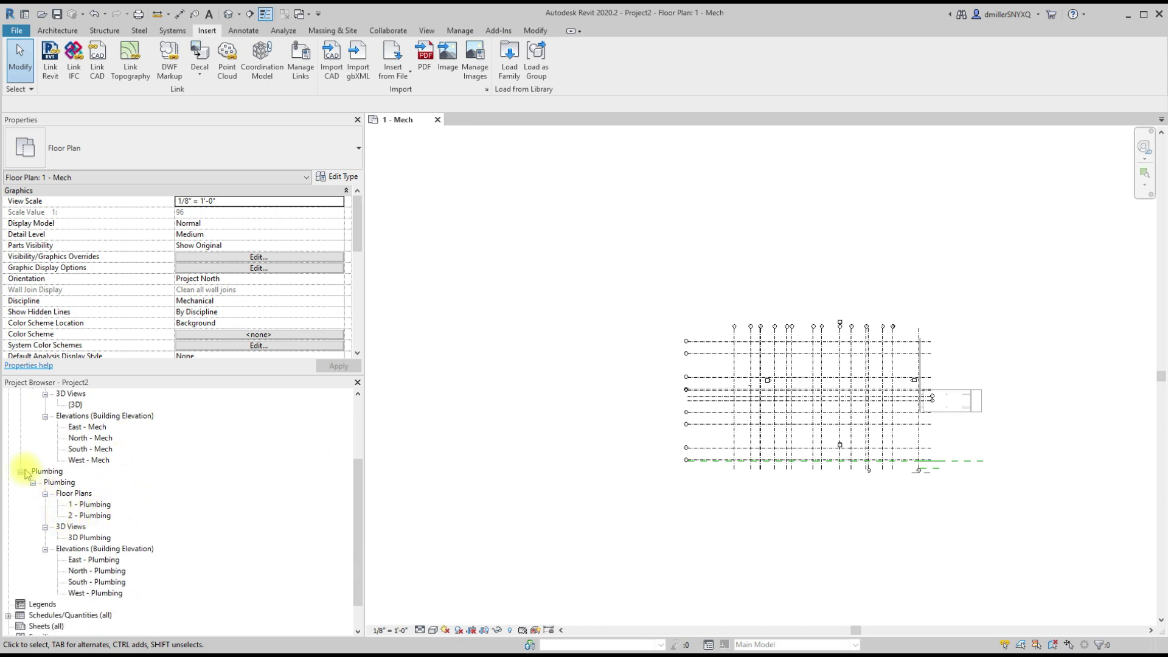
click(21, 472)
click(46, 594)
right_click(45, 594)
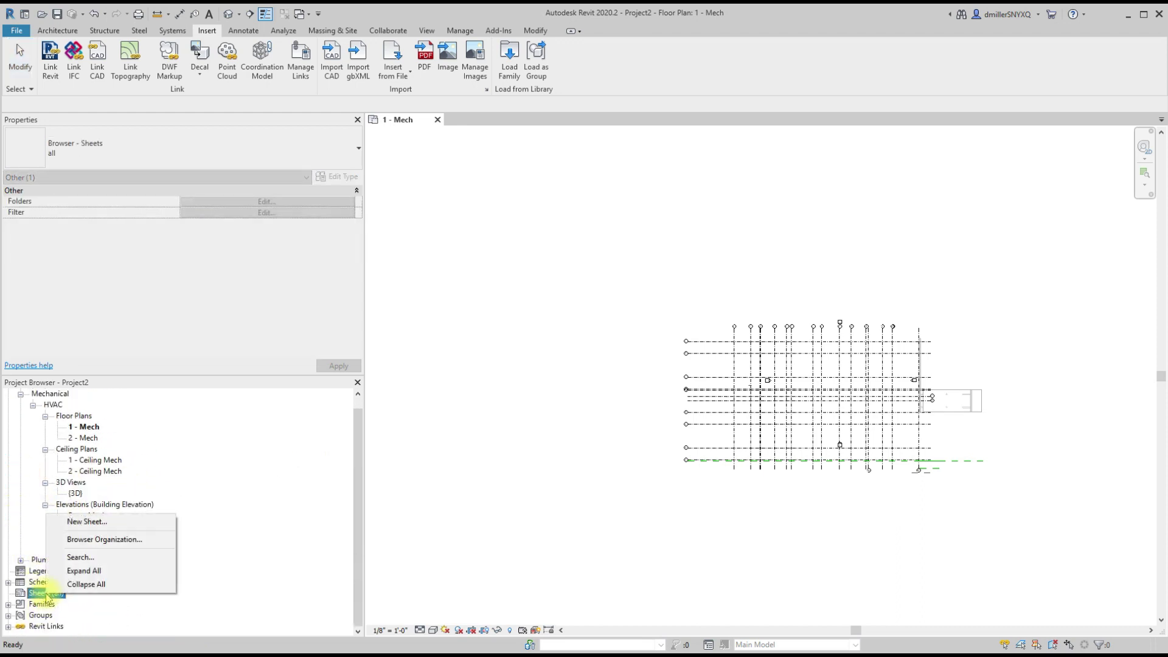
click(85, 517)
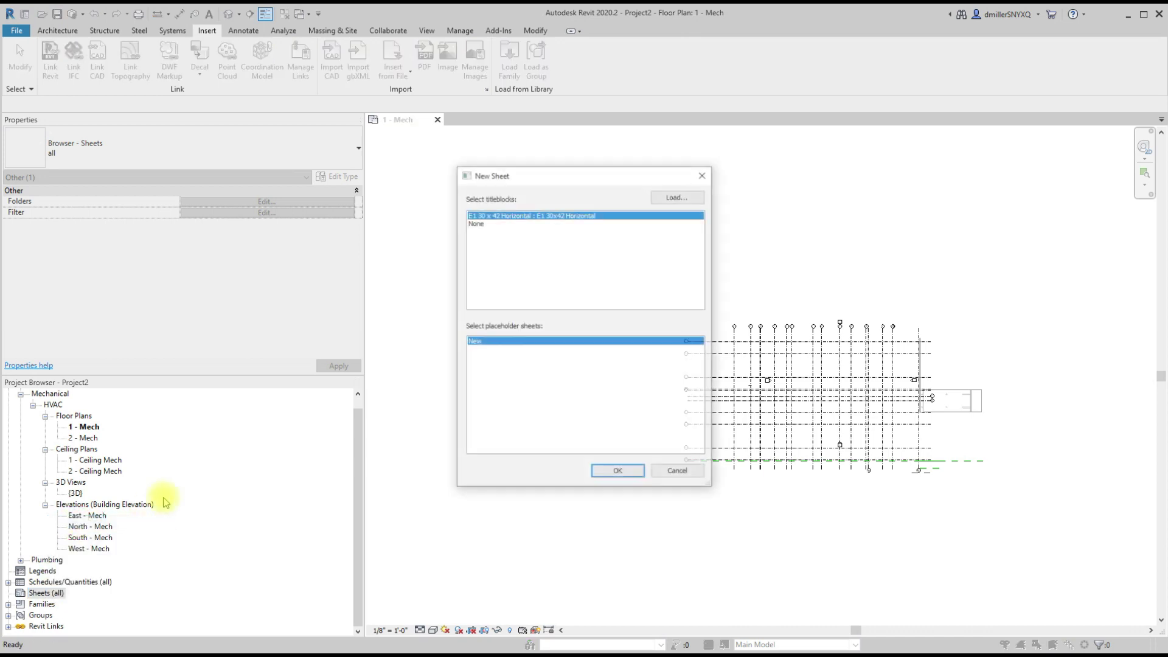
click(617, 470)
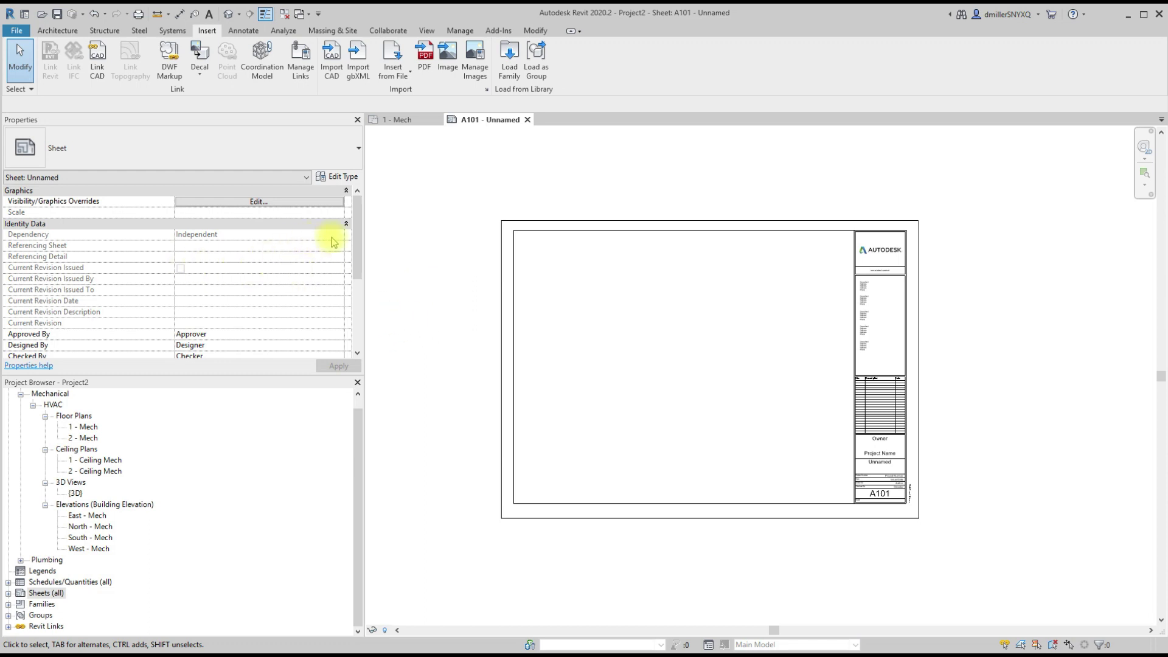
Step: Examine the new sheet's properties for discipline and sheet group parameters, and bring up the project management tools
scroll(345, 280, down, 2)
scroll(346, 280, down, 3)
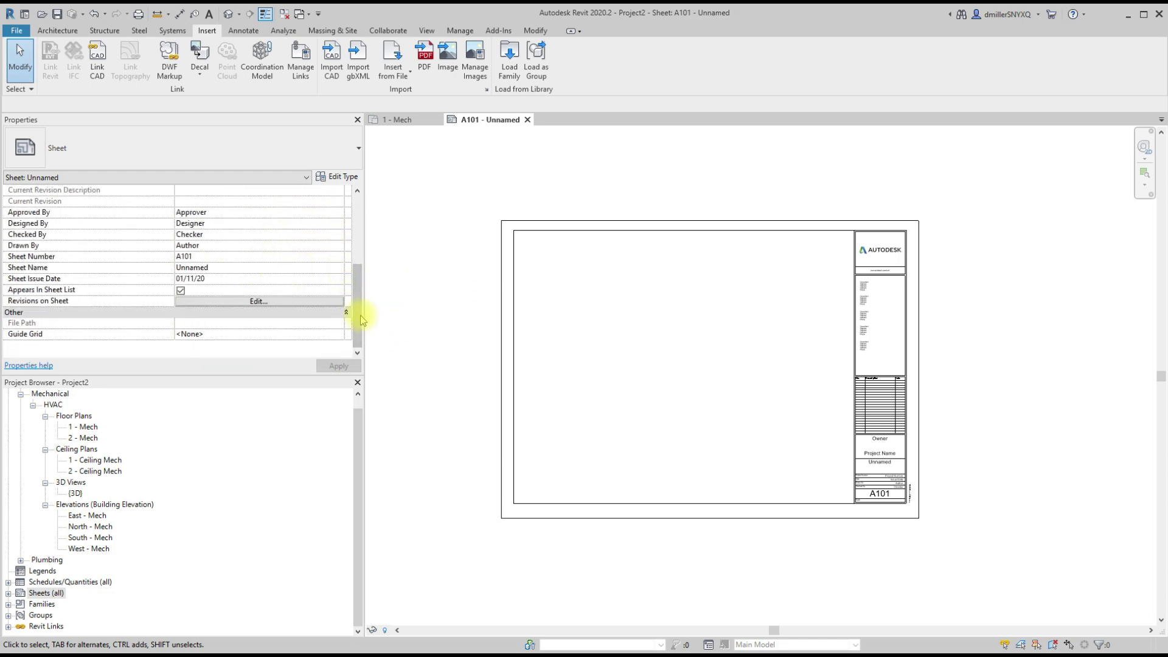
scroll(350, 299, up, 5)
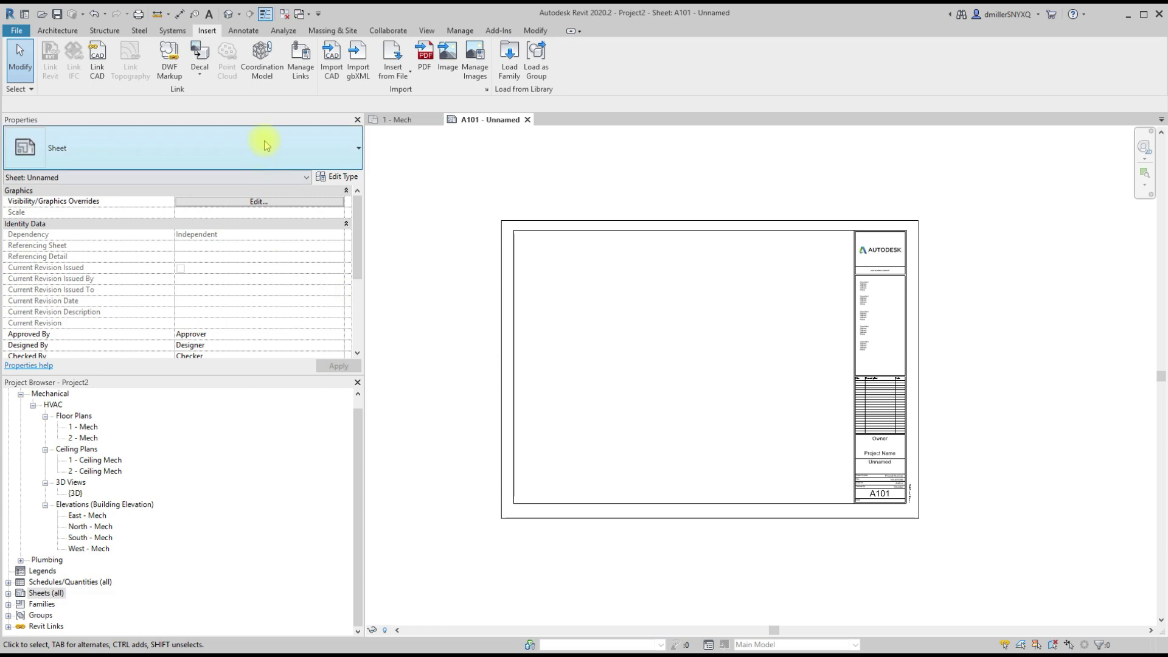
click(455, 30)
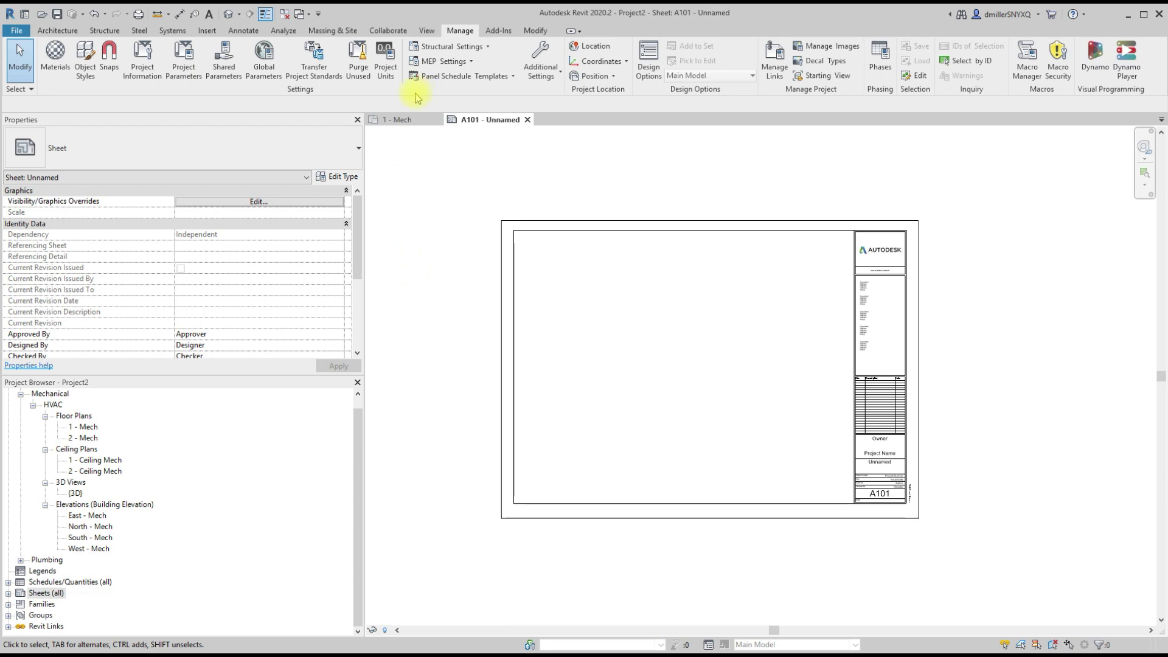
Step: Check the existing project parameters, and transfer only the Project Parameters standards from Example ARCH.rvt into this project
click(184, 61)
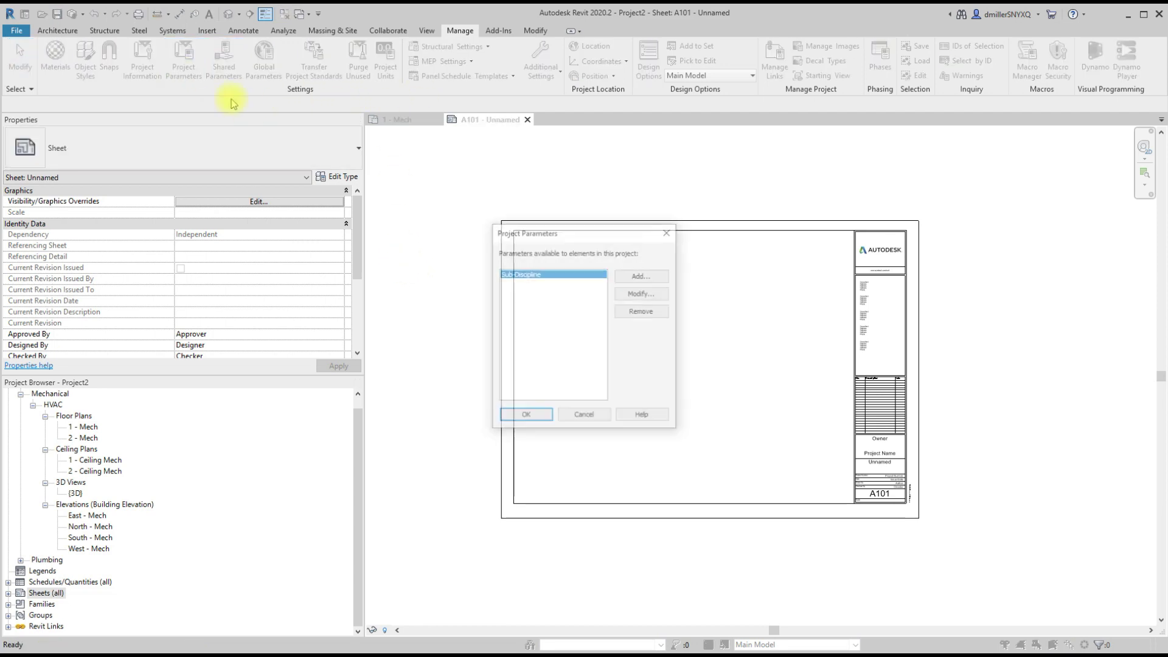
click(589, 417)
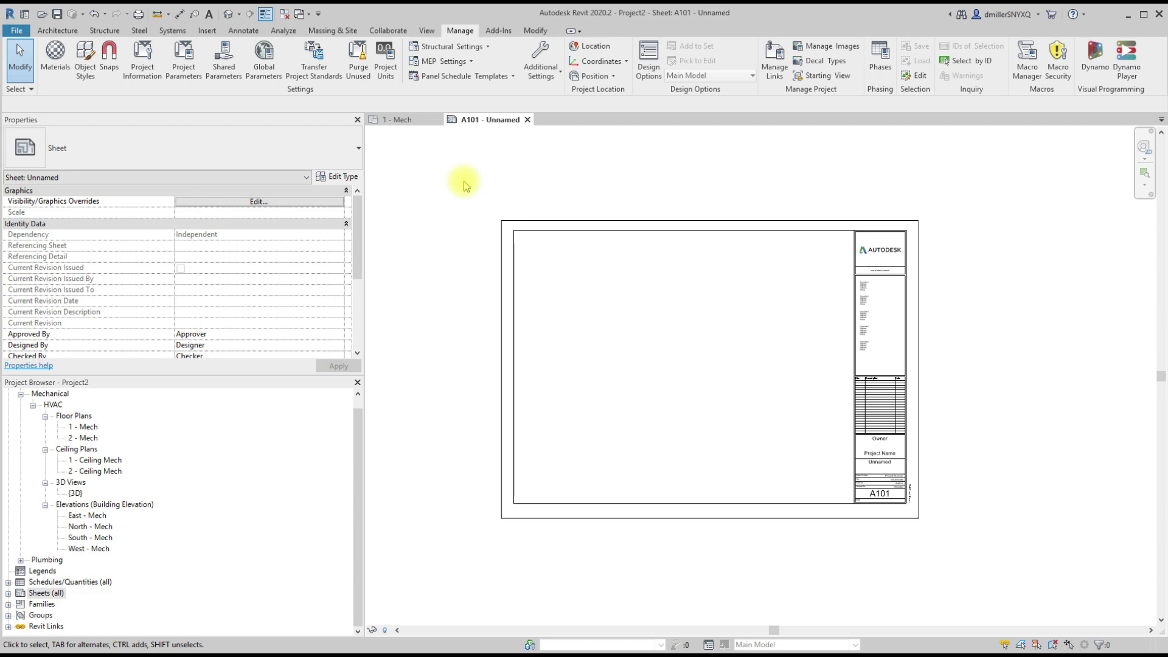
click(312, 60)
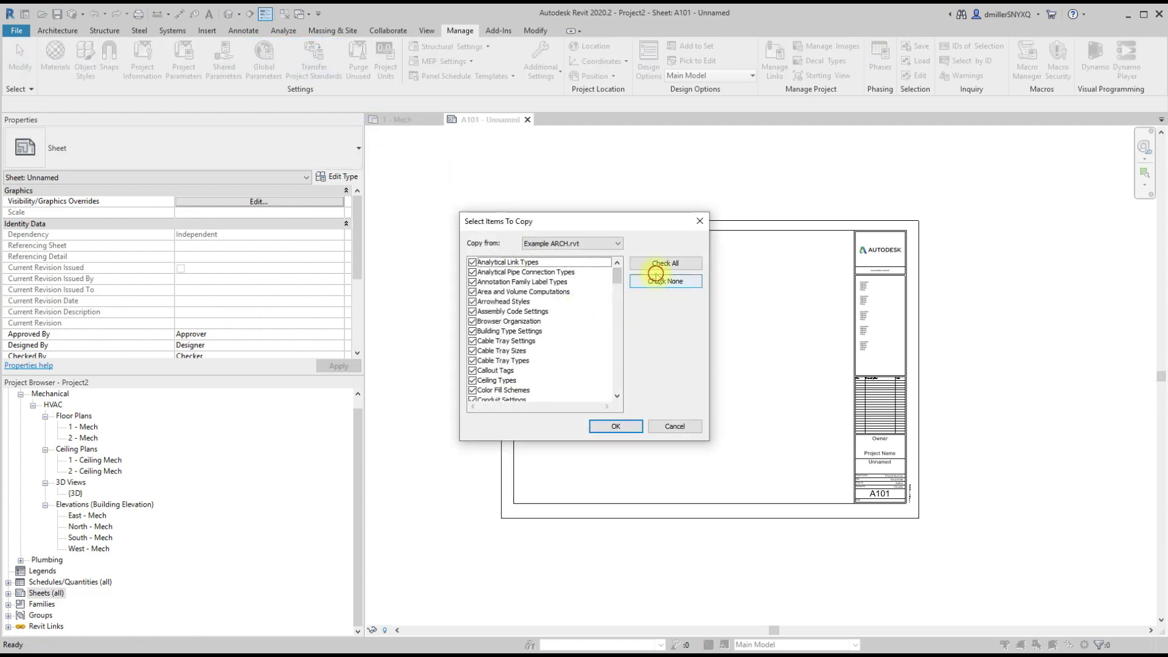
click(644, 288)
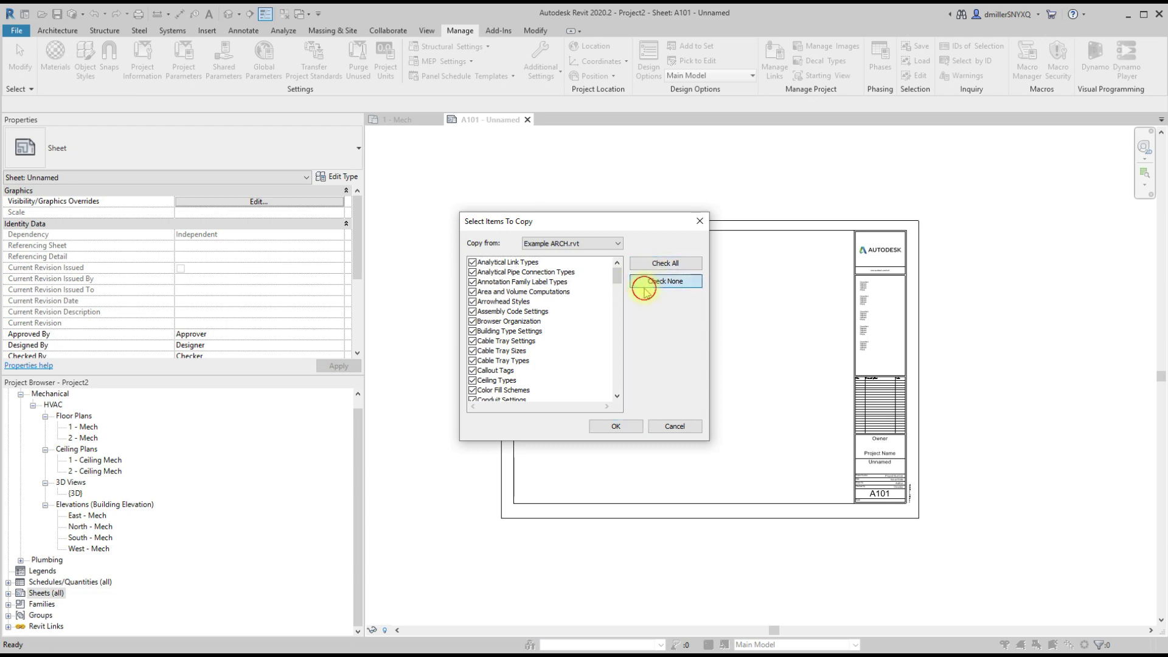
scroll(523, 335, down, 12)
scroll(522, 354, down, 8)
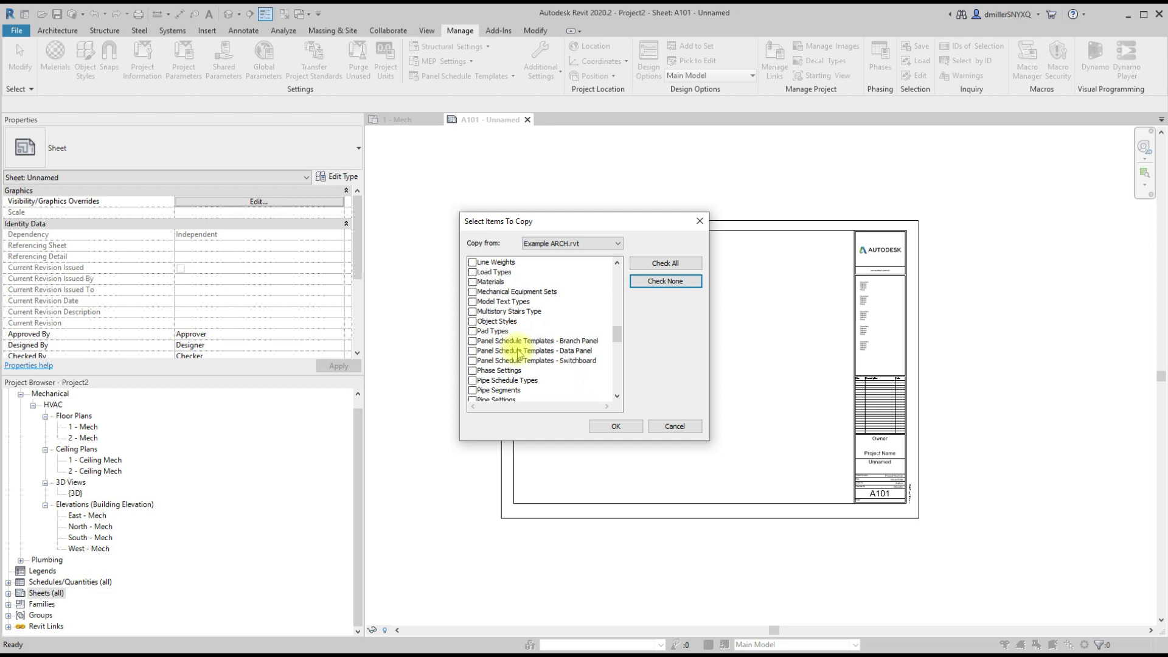
scroll(519, 354, down, 3)
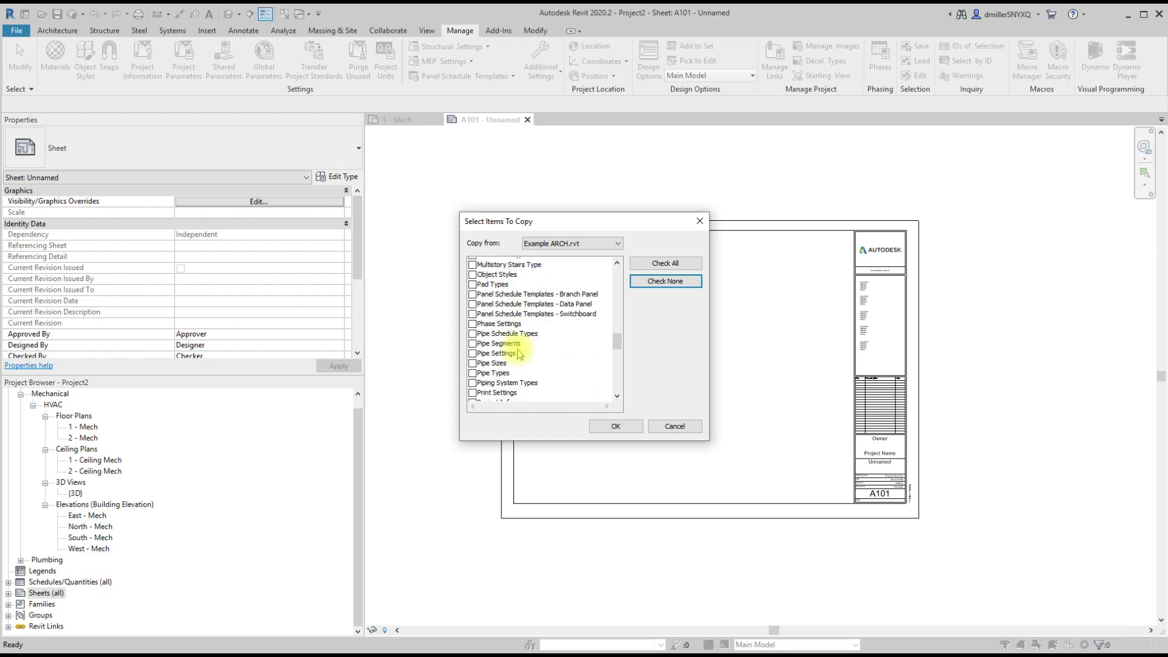
click(473, 371)
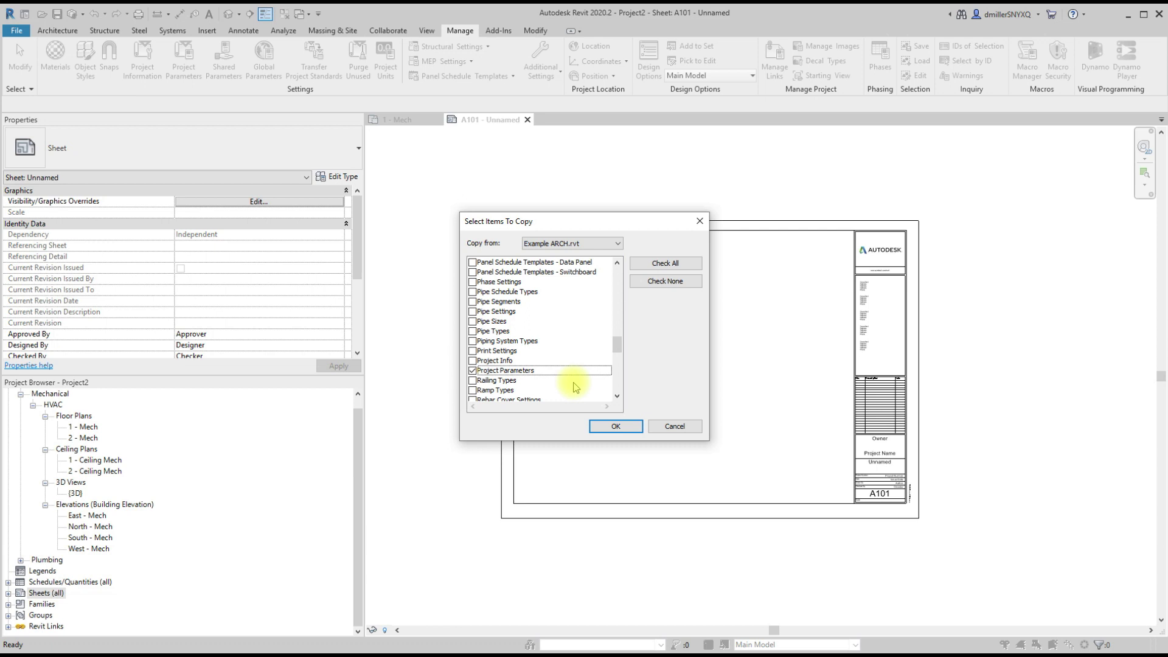
click(615, 428)
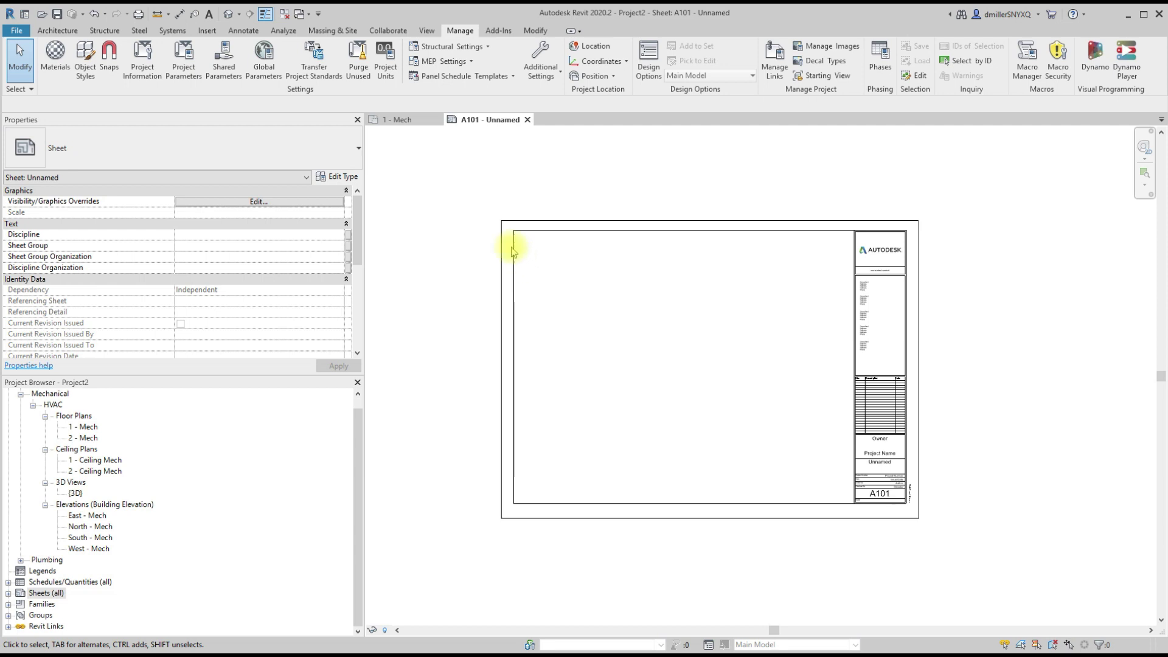
Step: Examine the project parameters list for everything the transfer brought in, and leave it without making changes
click(183, 68)
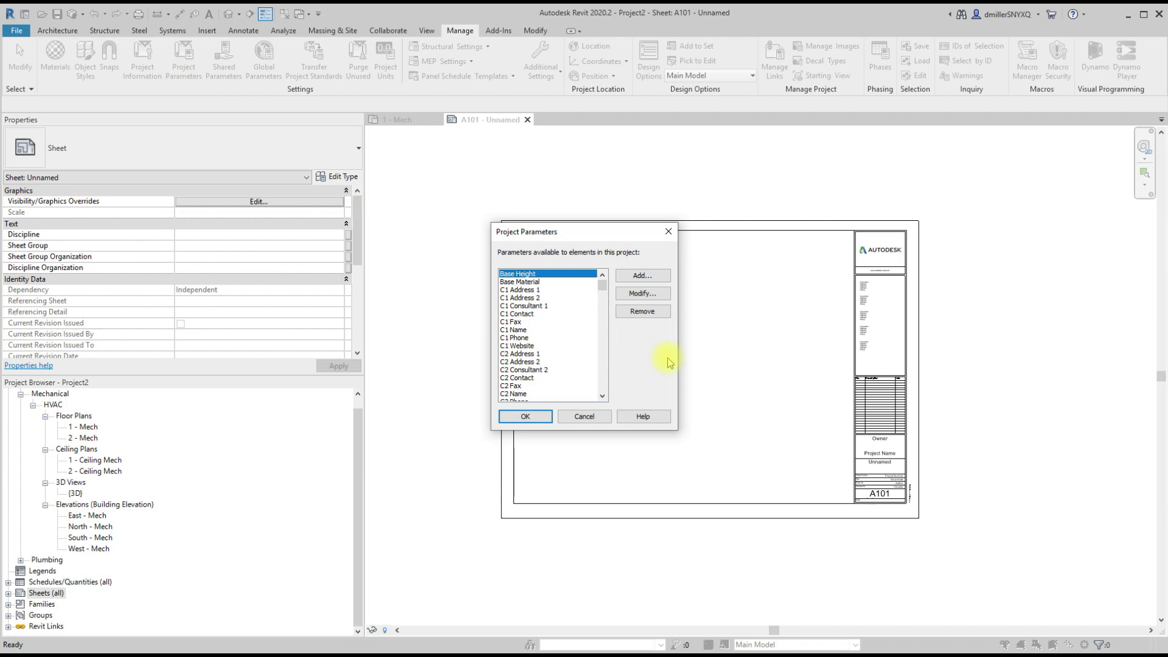
scroll(595, 306, down, 3)
scroll(595, 306, down, 14)
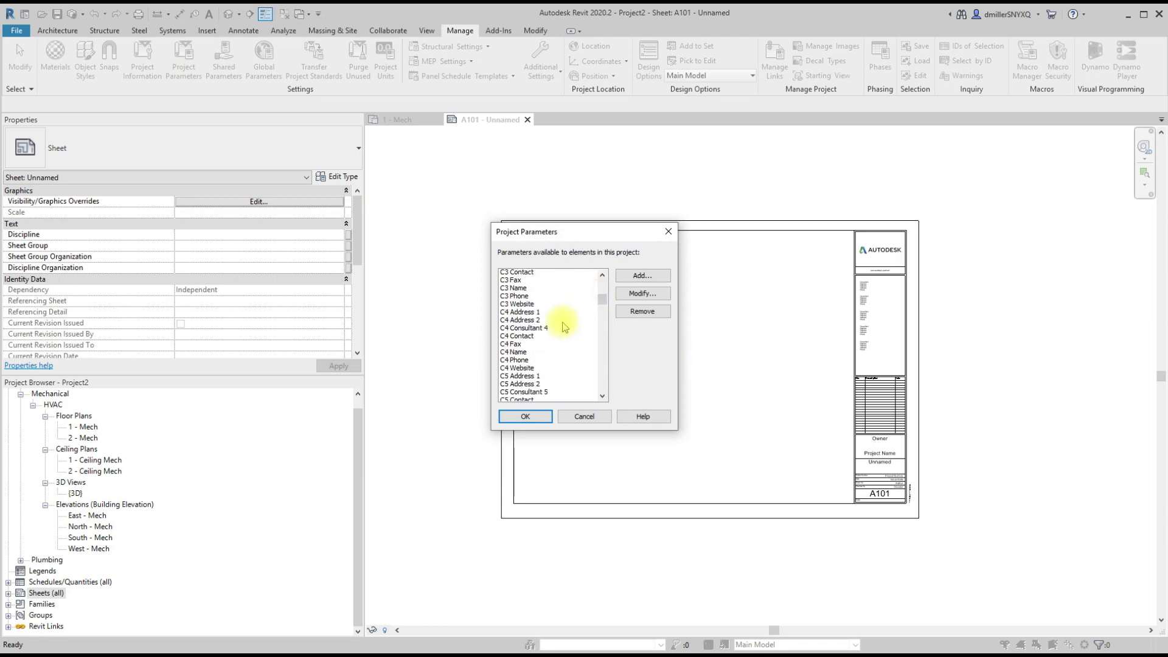
scroll(548, 338, down, 4)
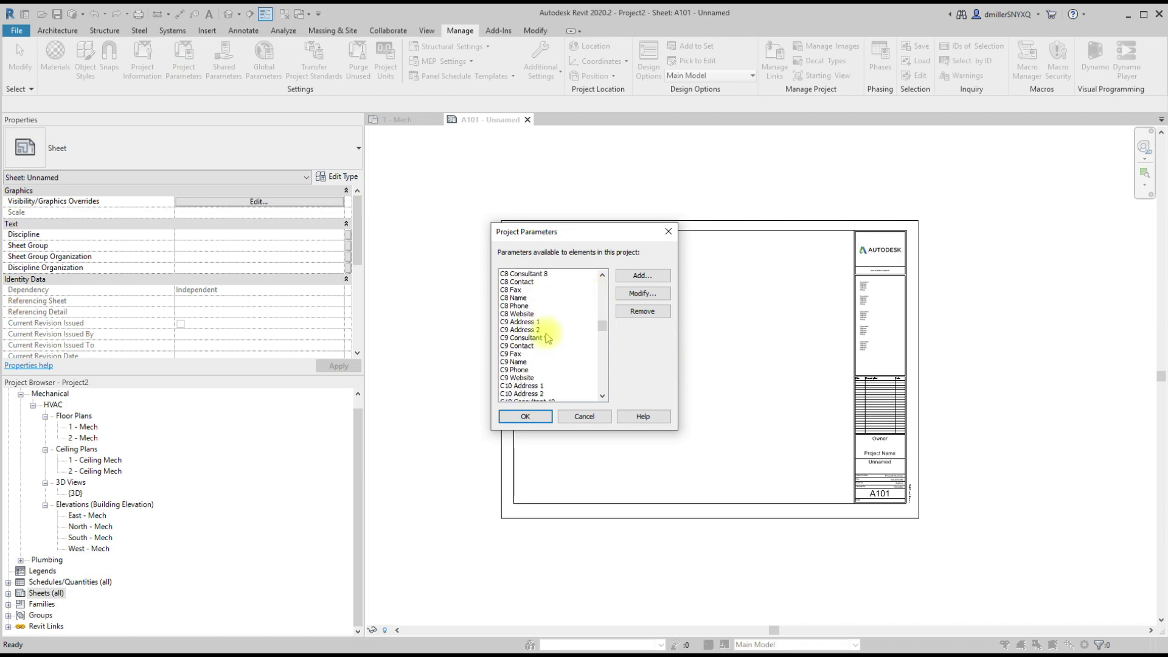
scroll(549, 338, down, 13)
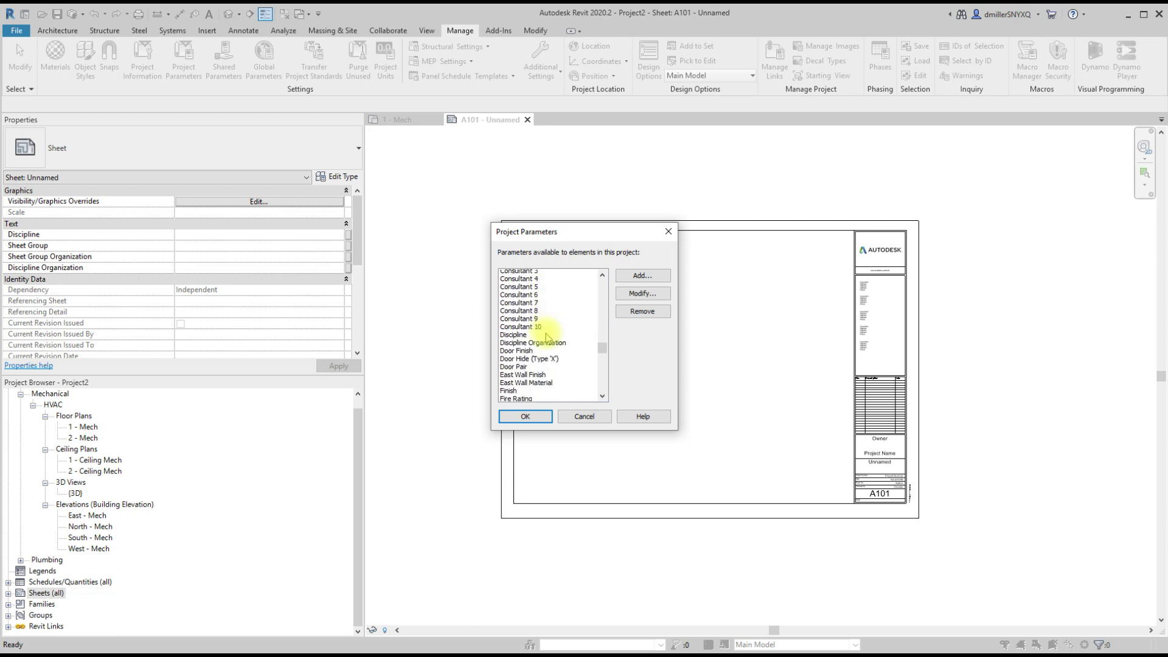
scroll(549, 338, down, 6)
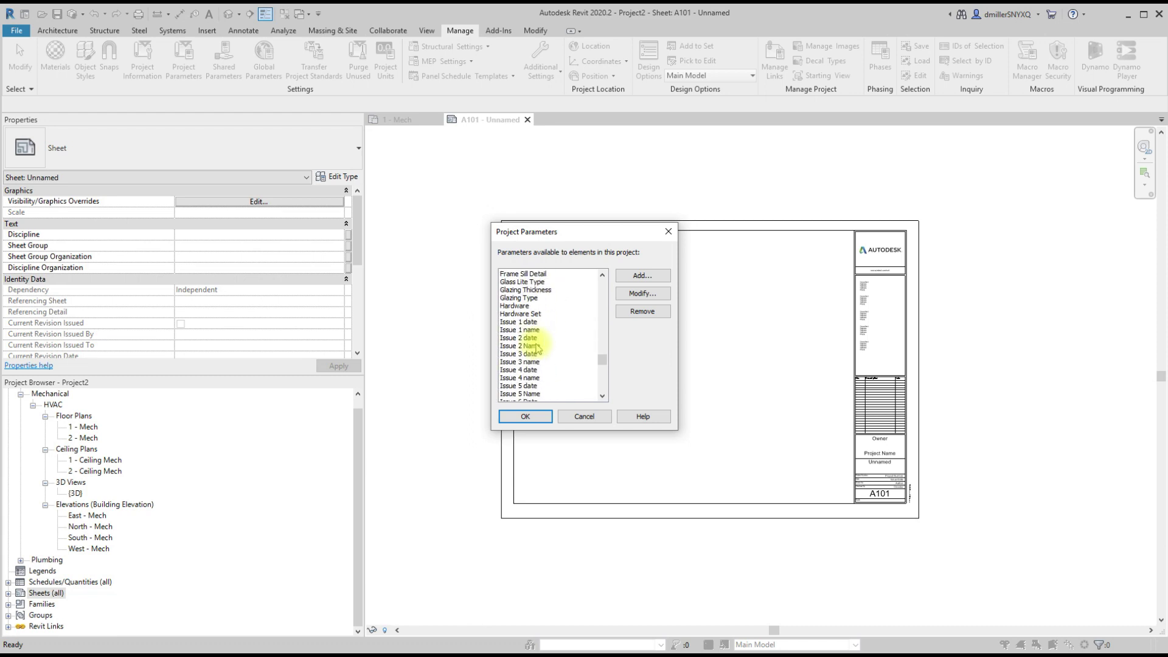
scroll(537, 348, down, 15)
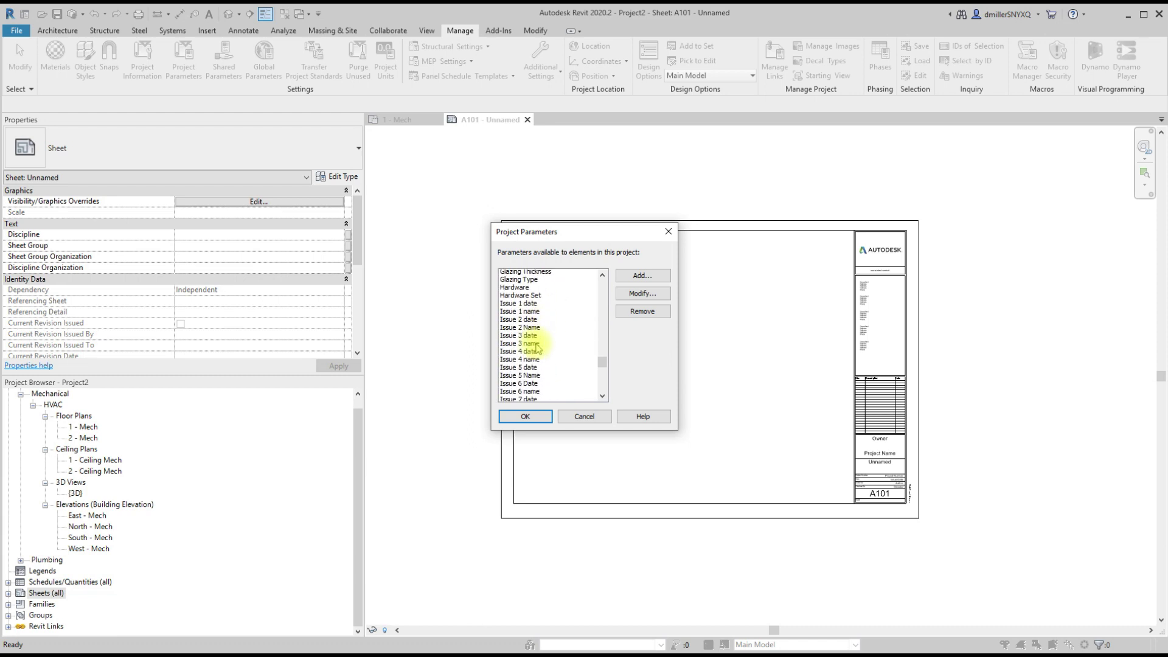
click(585, 416)
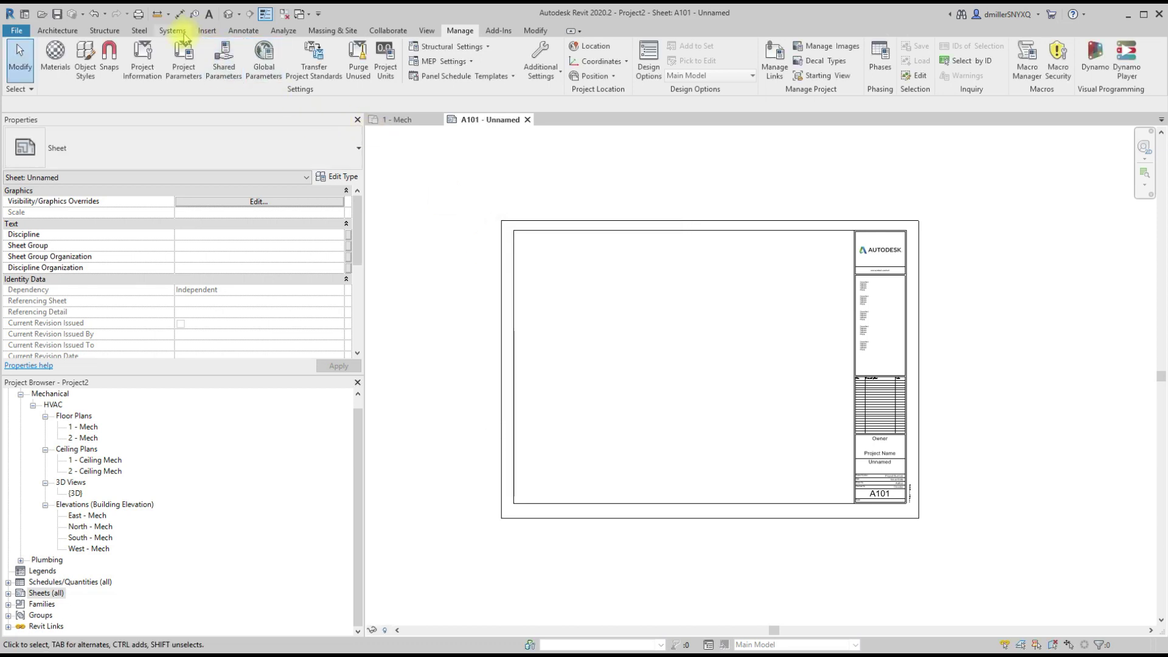
Step: Undo the project parameters transfer and check the project parameters list
click(95, 13)
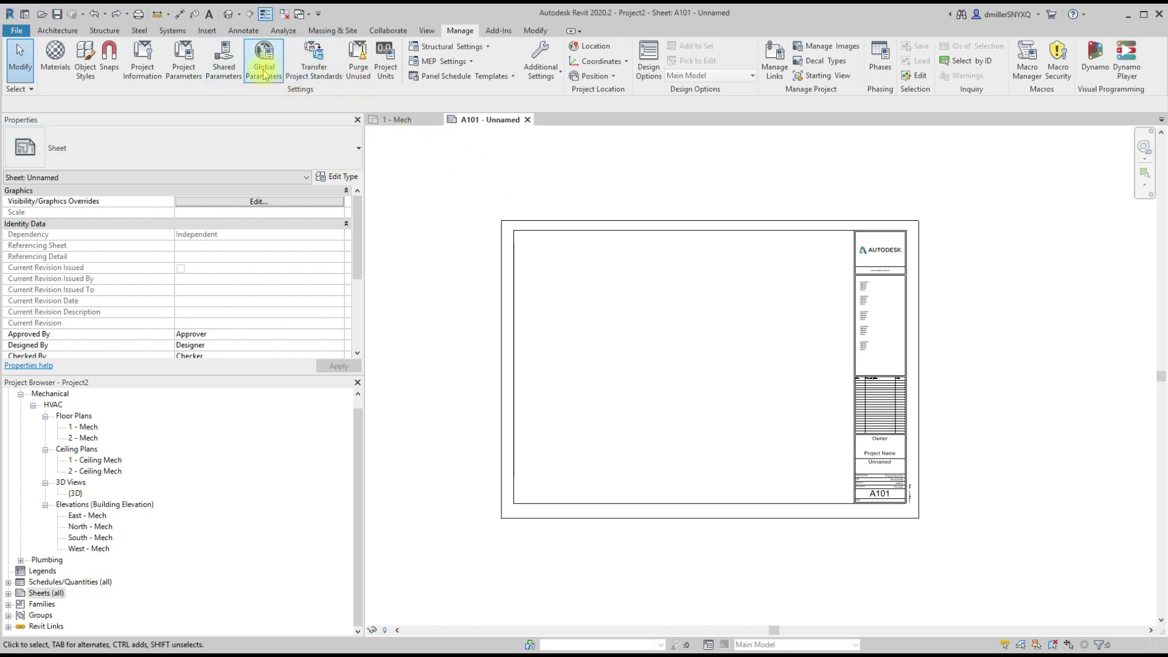
click(184, 61)
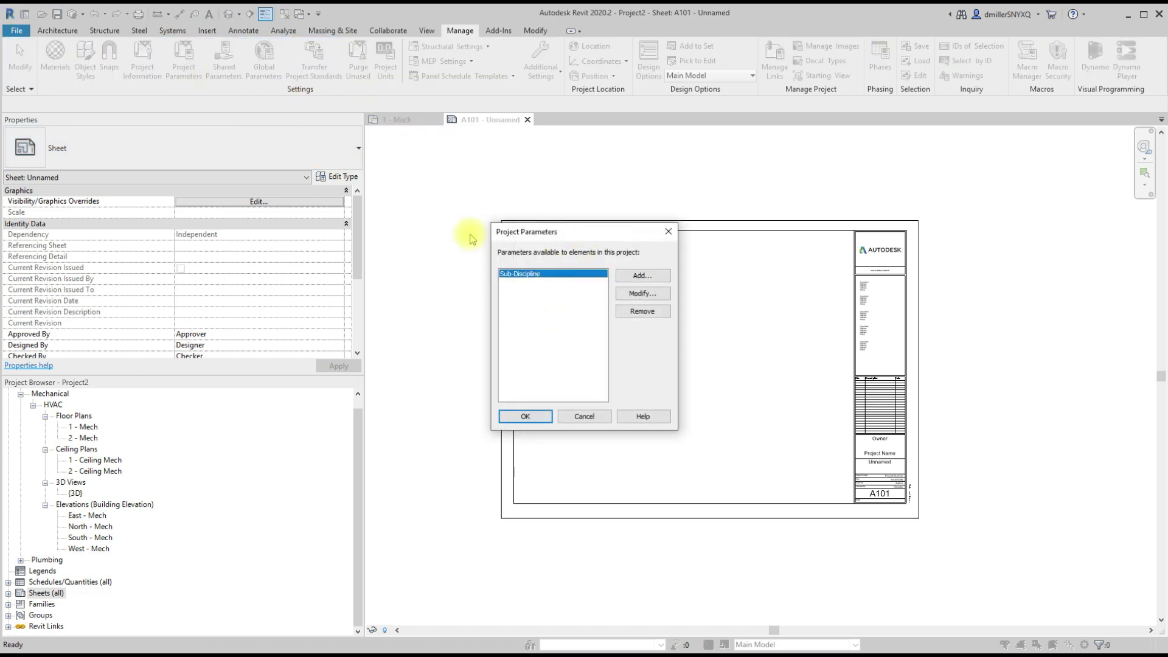
key(Escape)
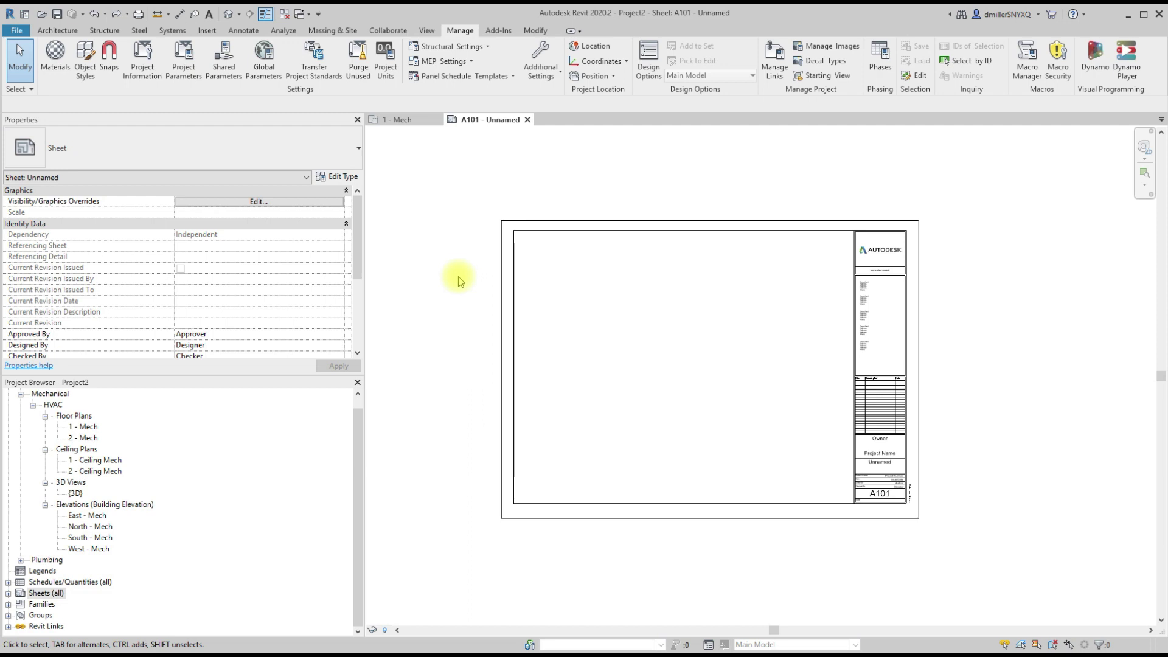
Step: Bring up the views available to insert from Example ARCH.rvt in the Example Project folder on the Desktop
click(207, 32)
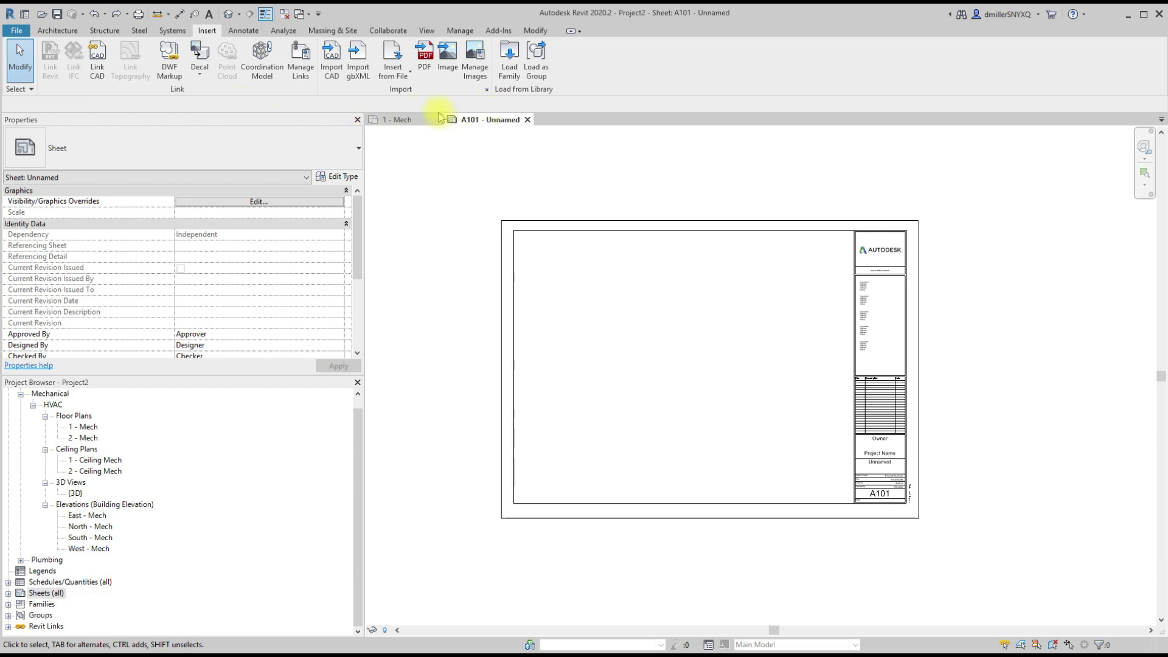
click(389, 72)
click(376, 98)
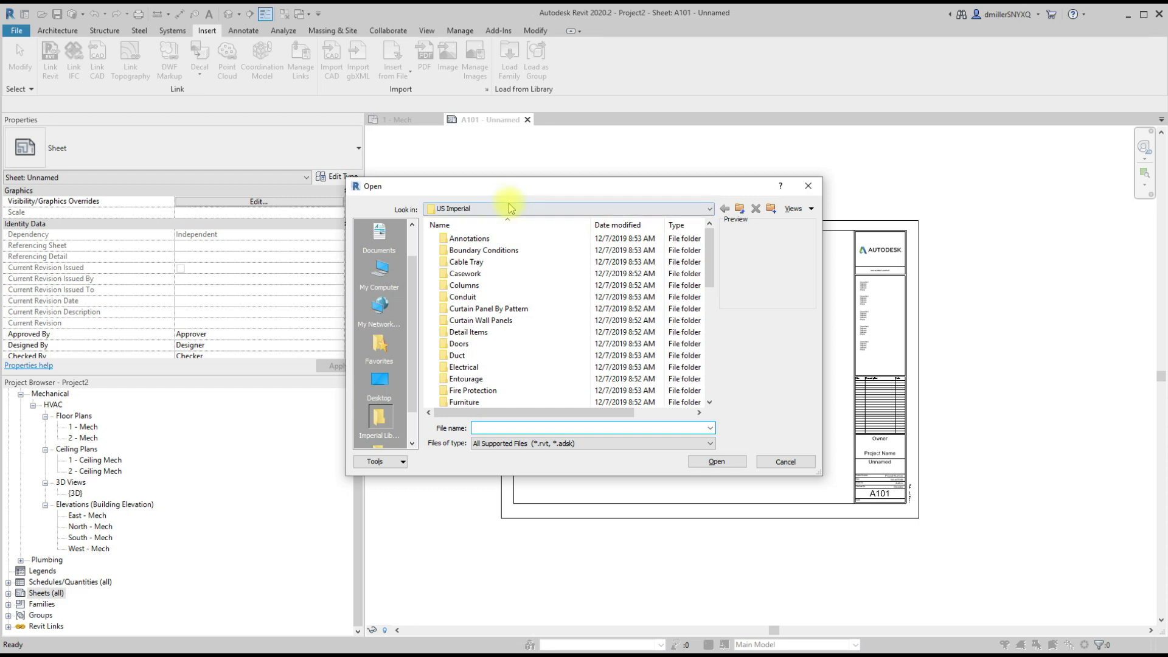
click(381, 366)
click(379, 379)
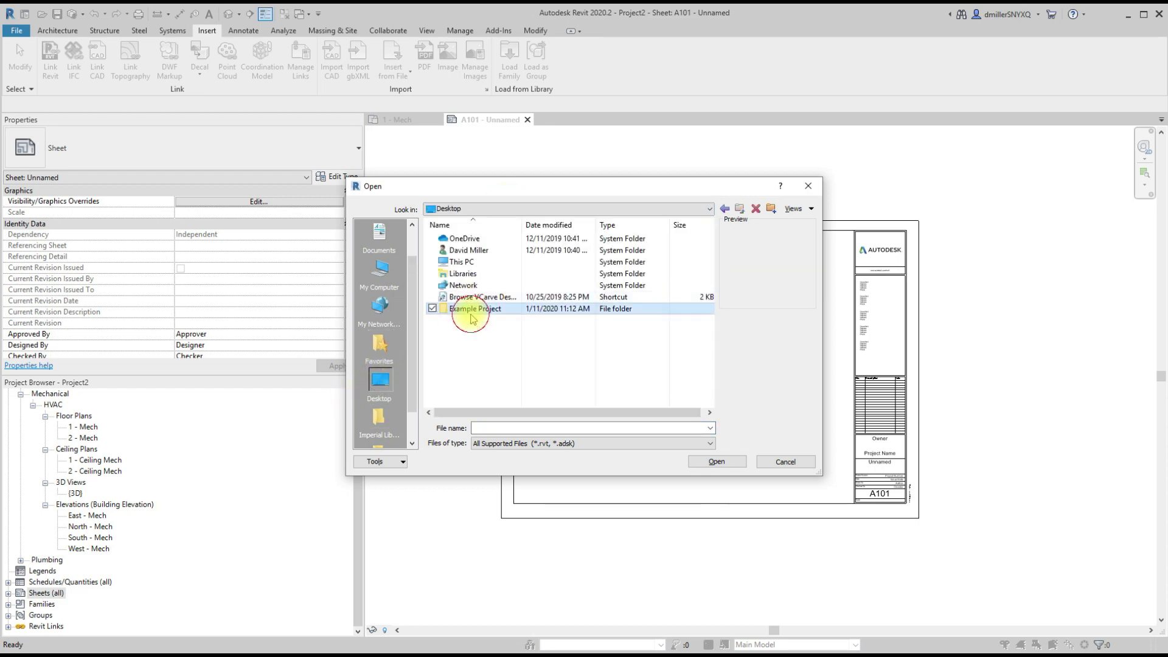
double_click(473, 316)
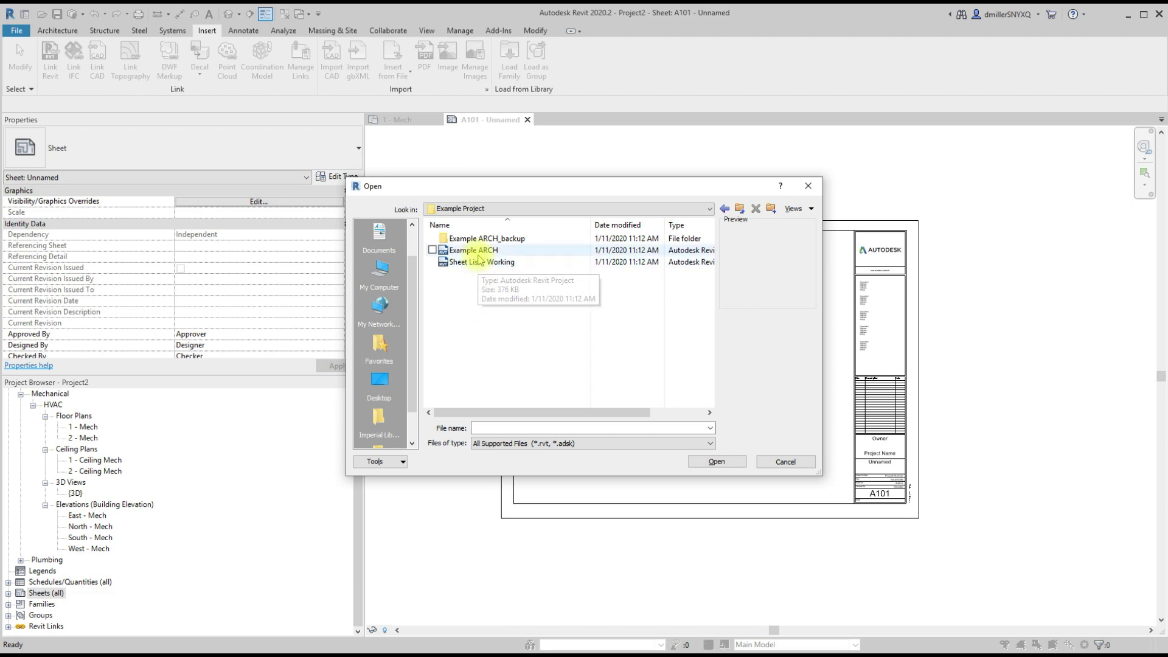
click(477, 251)
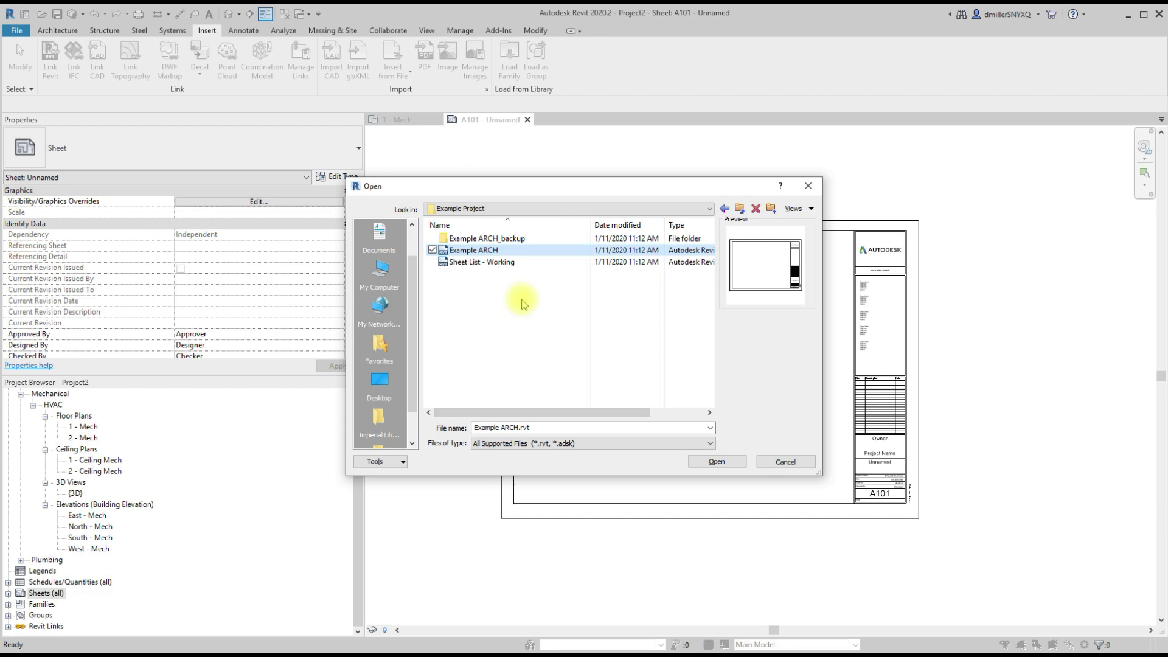
click(743, 461)
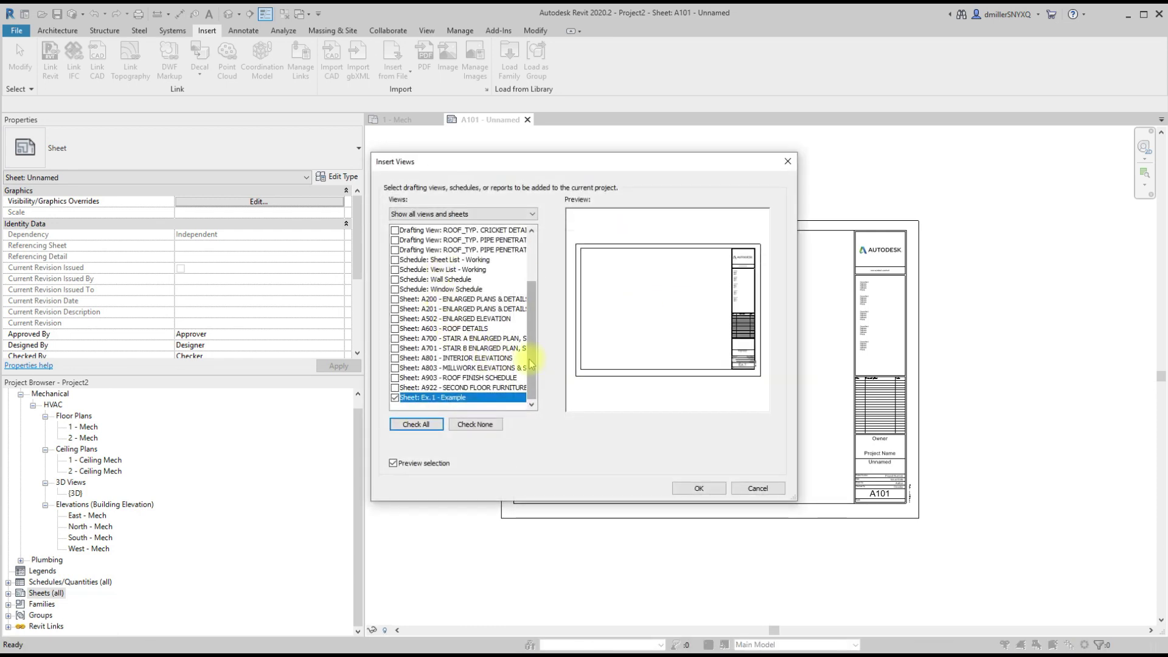
Step: Look through the insertable drafting views, schedules and sheets, clear the Ex. 1 - Example sheet, and cancel the insertion
drag(534, 352, 545, 241)
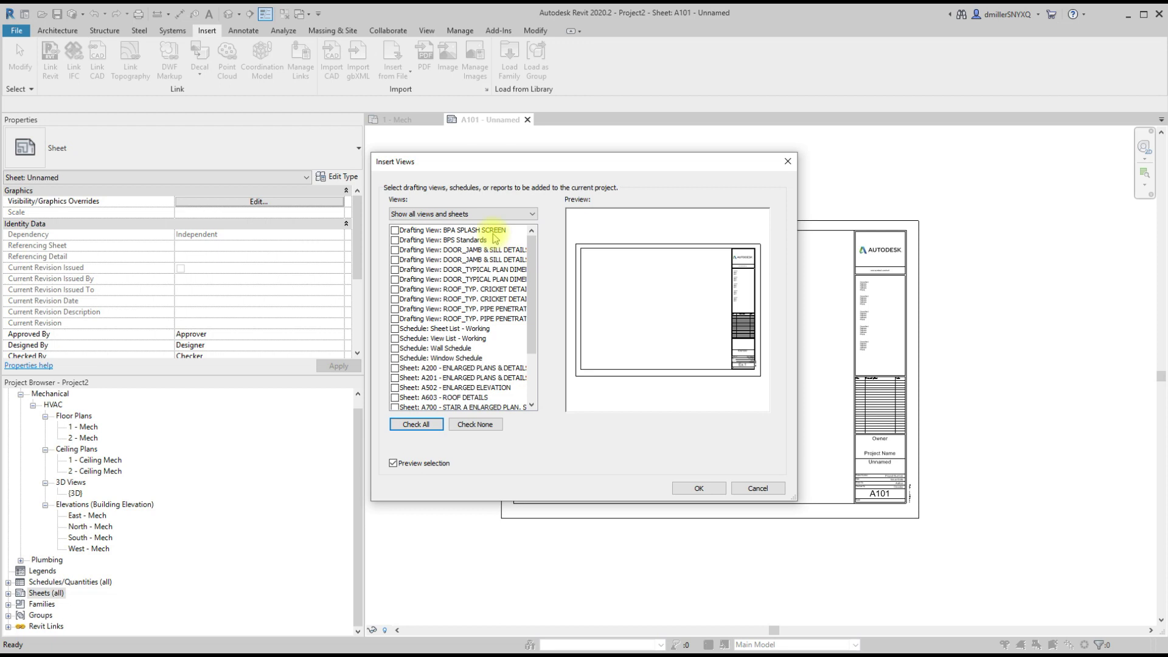
scroll(451, 243, down, 3)
click(450, 398)
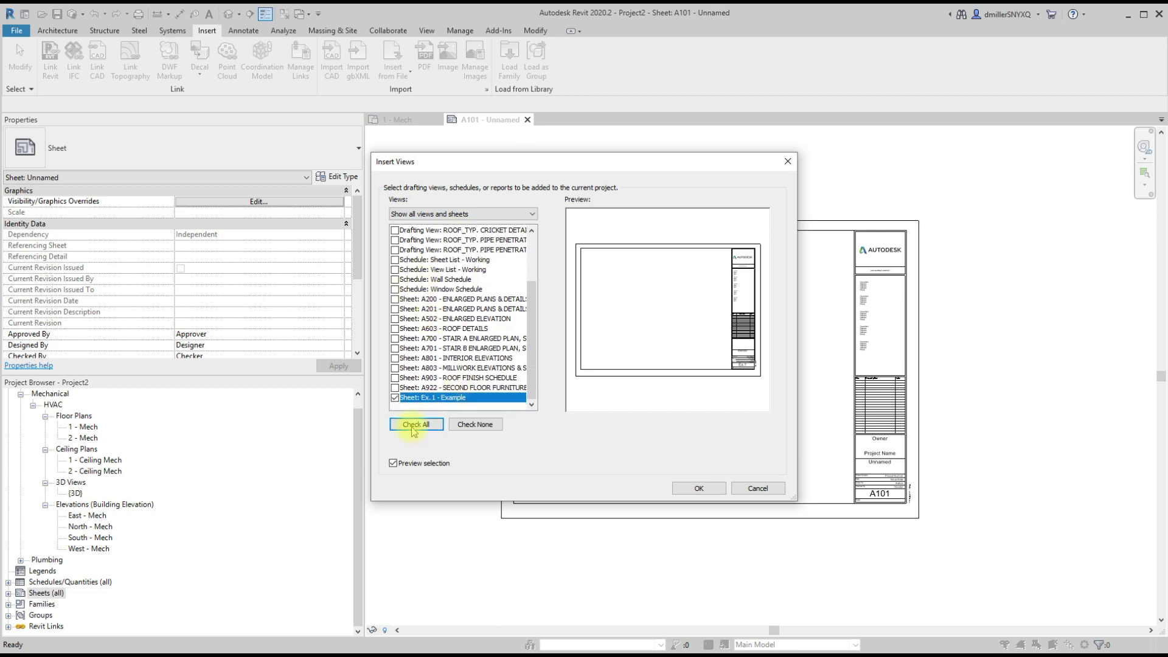
click(395, 398)
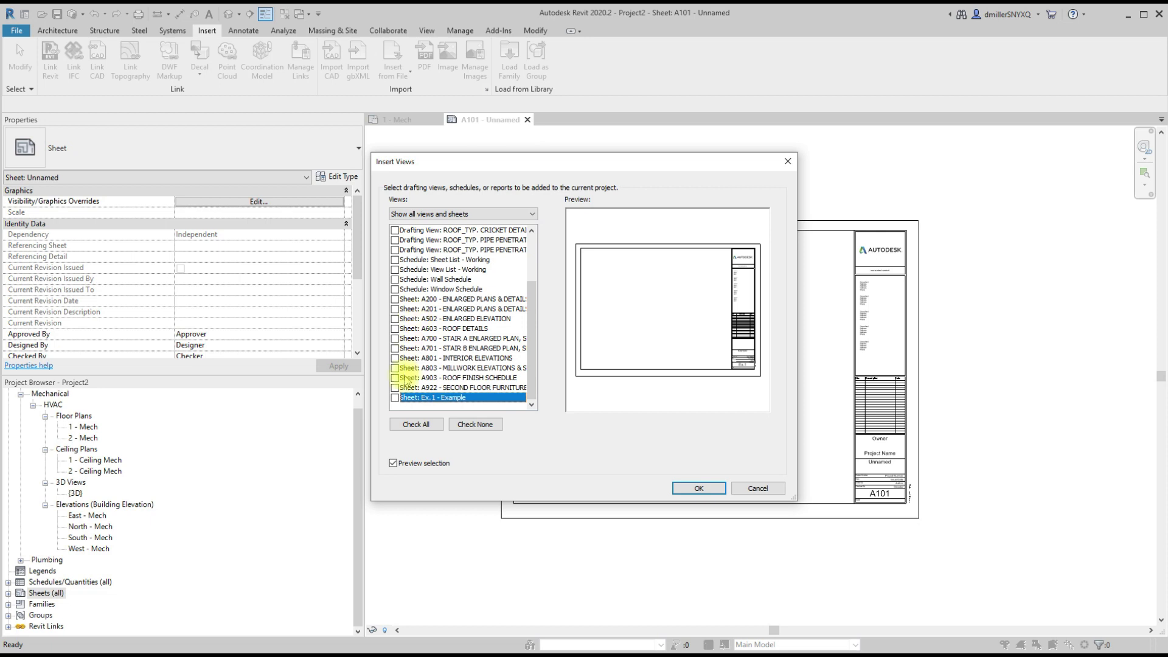
scroll(455, 323, up, 2)
scroll(463, 310, down, 2)
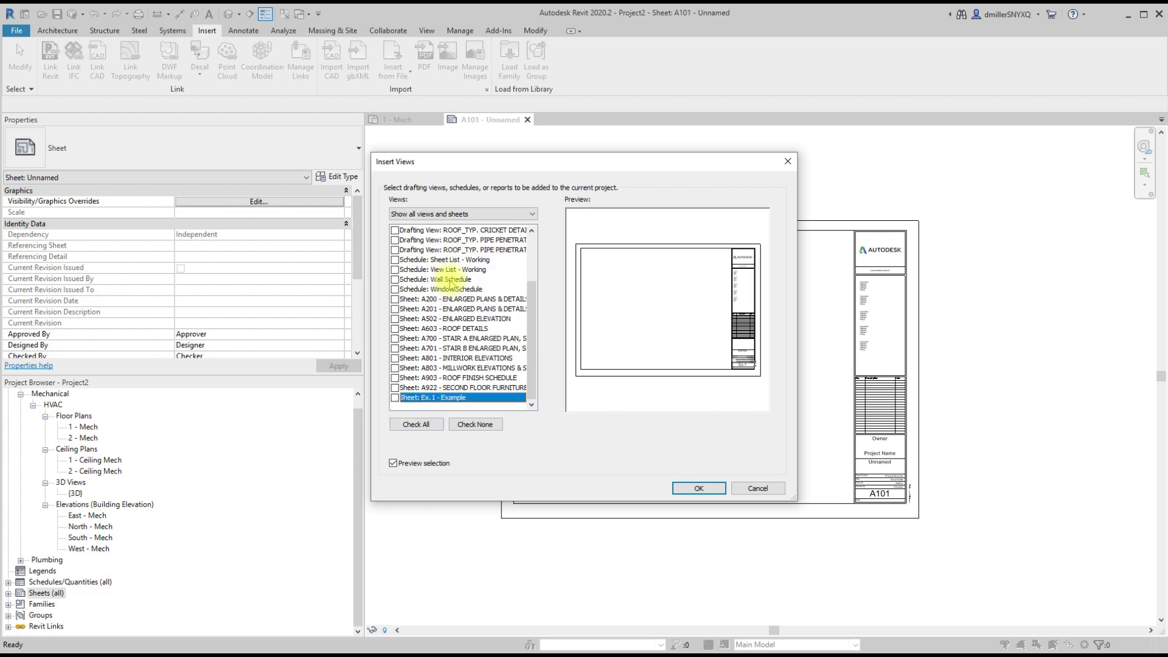
scroll(453, 314, up, 2)
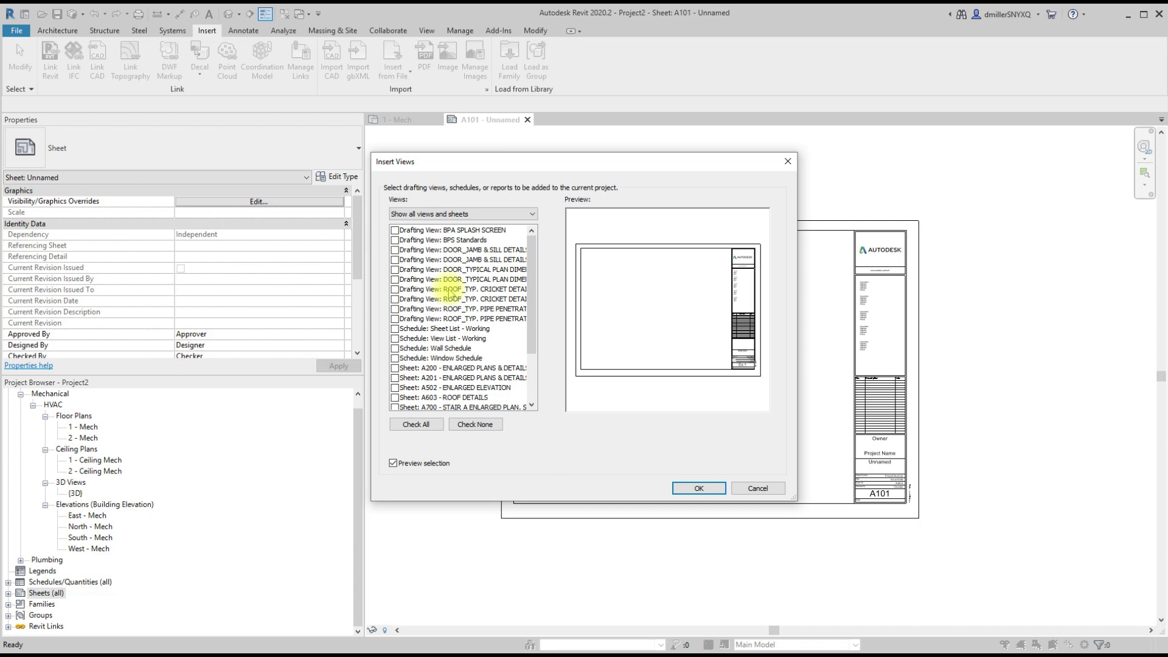
scroll(453, 316, down, 3)
click(420, 398)
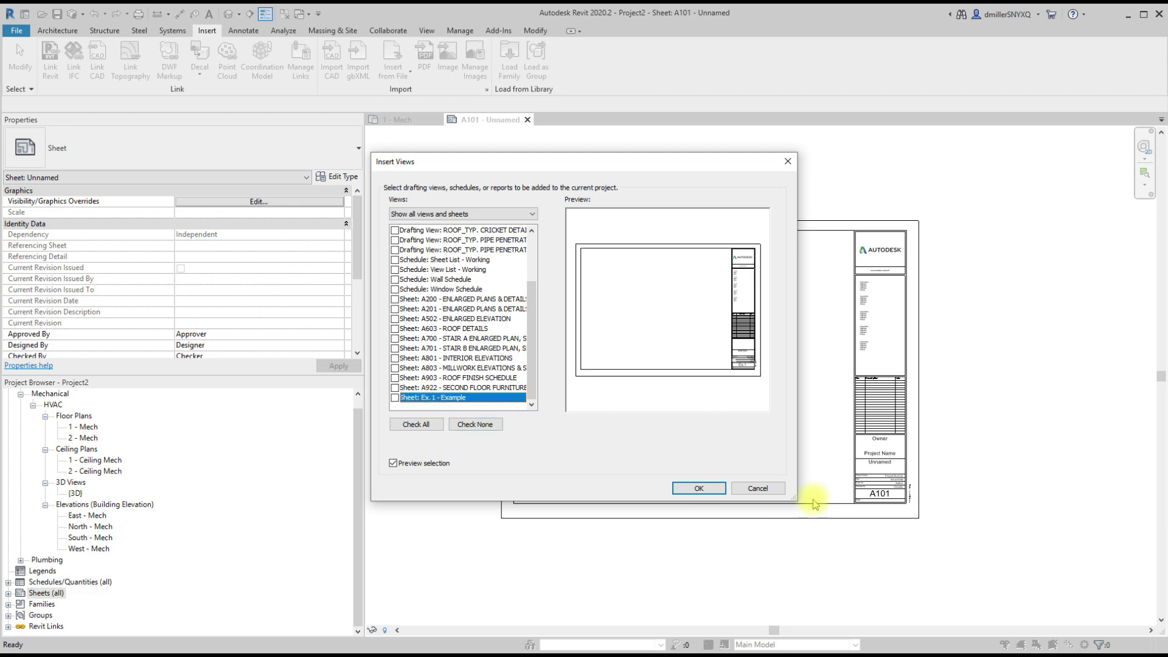
click(777, 485)
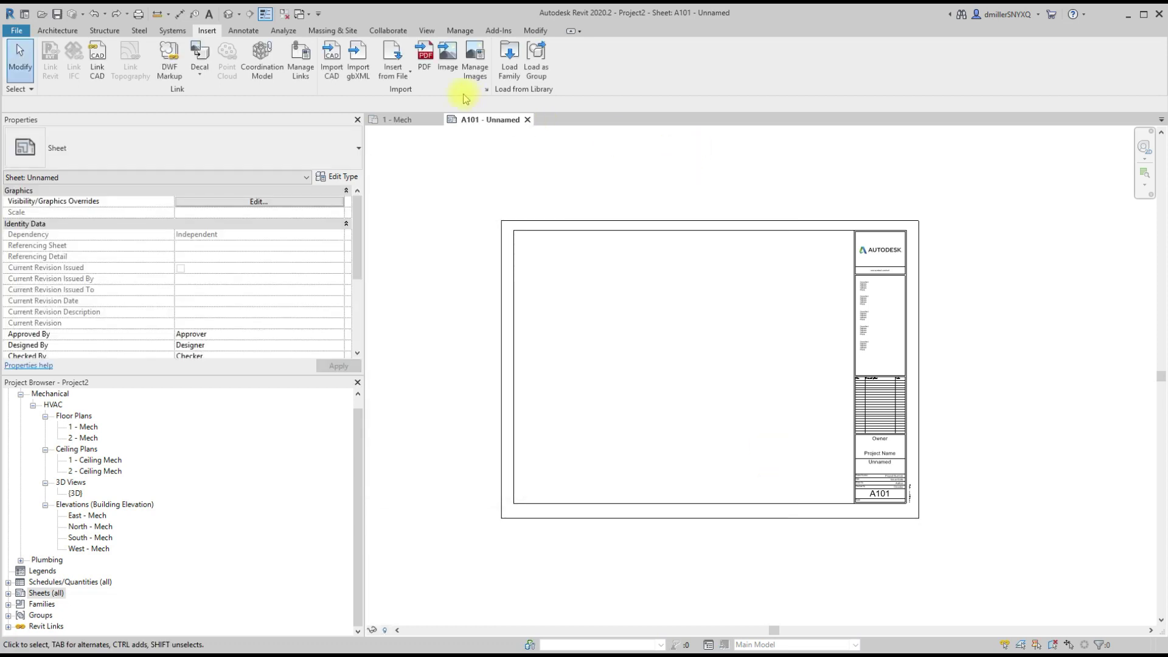
Step: Insert the Sheet List - Working schedule from Sheet List - Working.rvt in the Desktop's Example Project folder, accepting the duplicate types
click(395, 76)
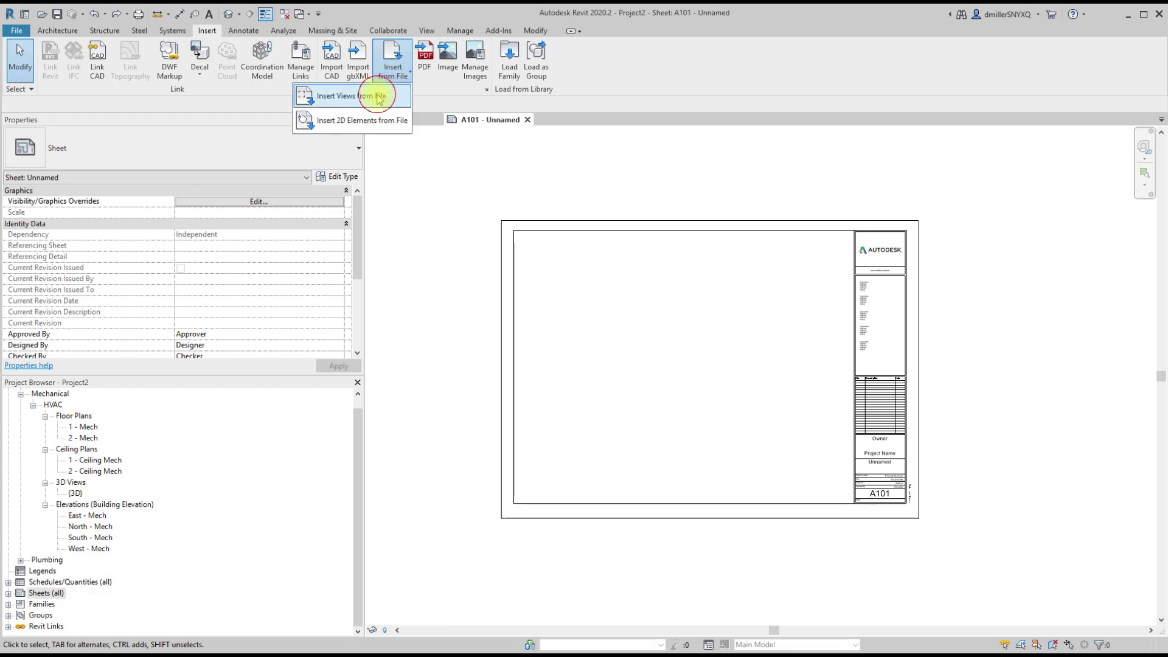
click(380, 97)
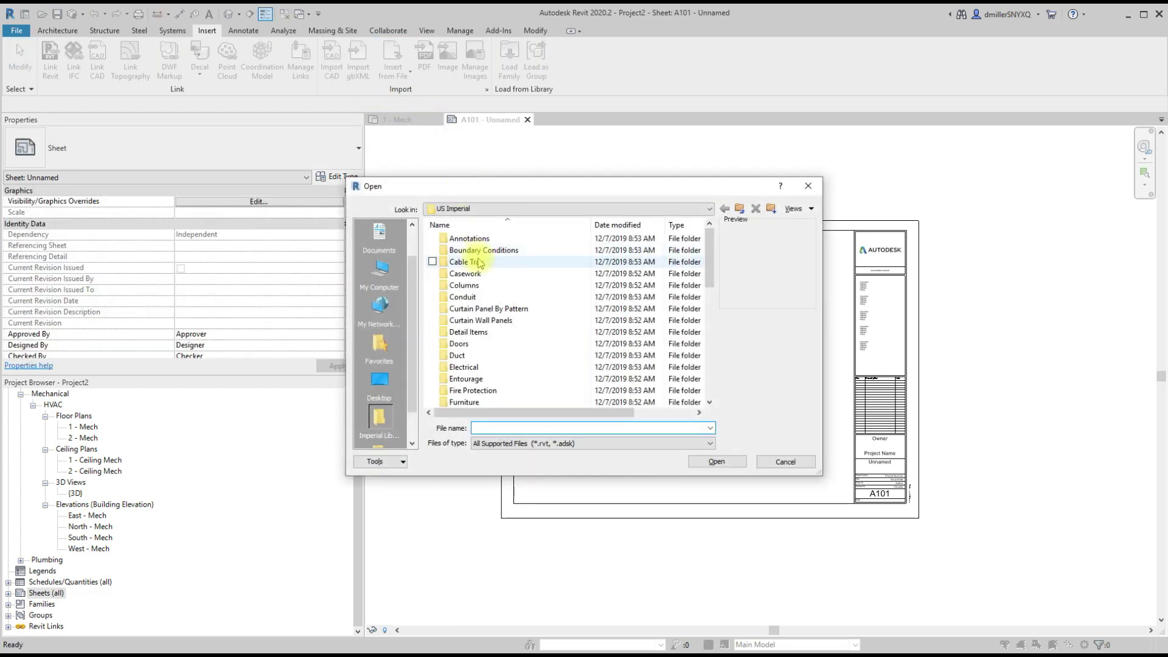
click(380, 384)
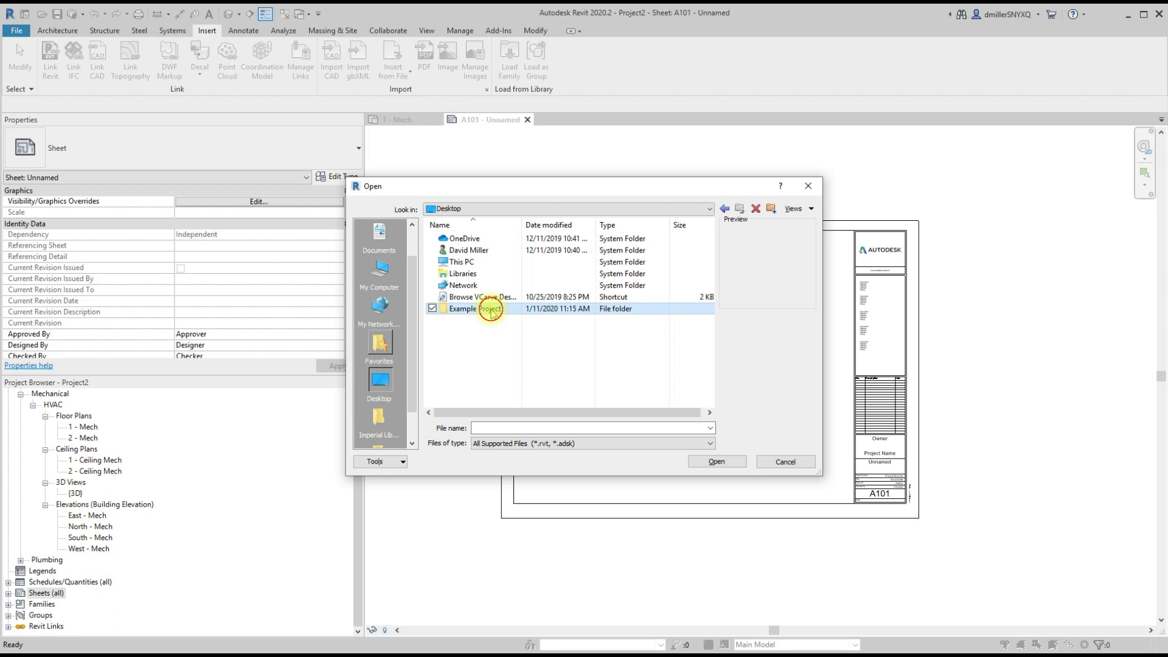
double_click(487, 310)
click(470, 262)
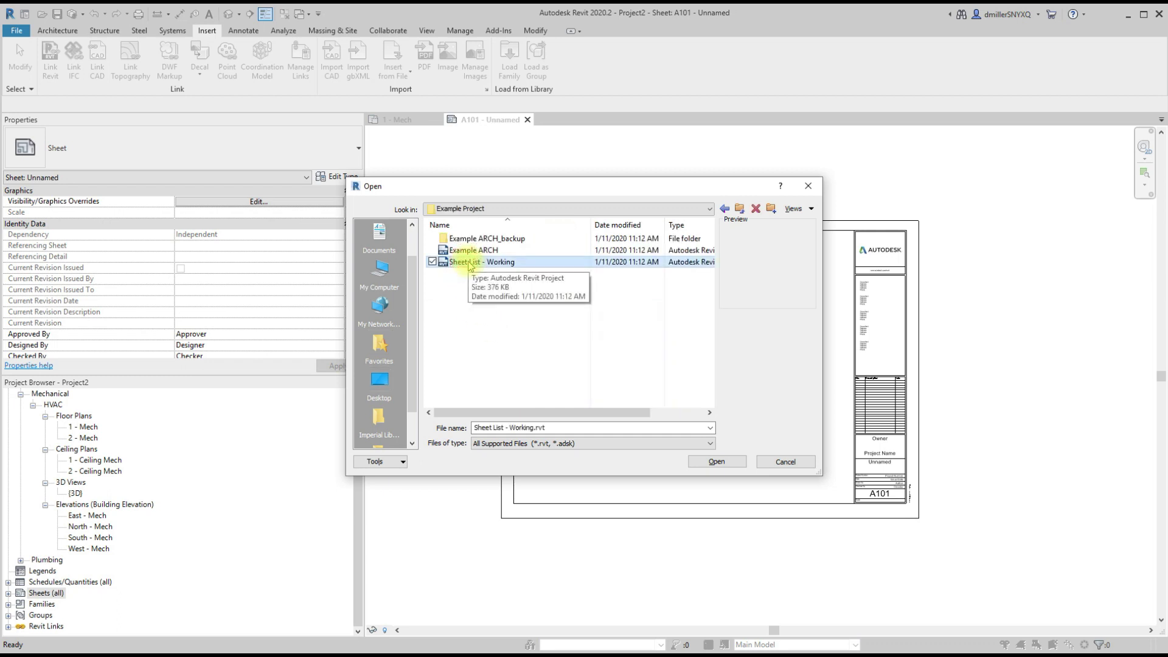
click(718, 463)
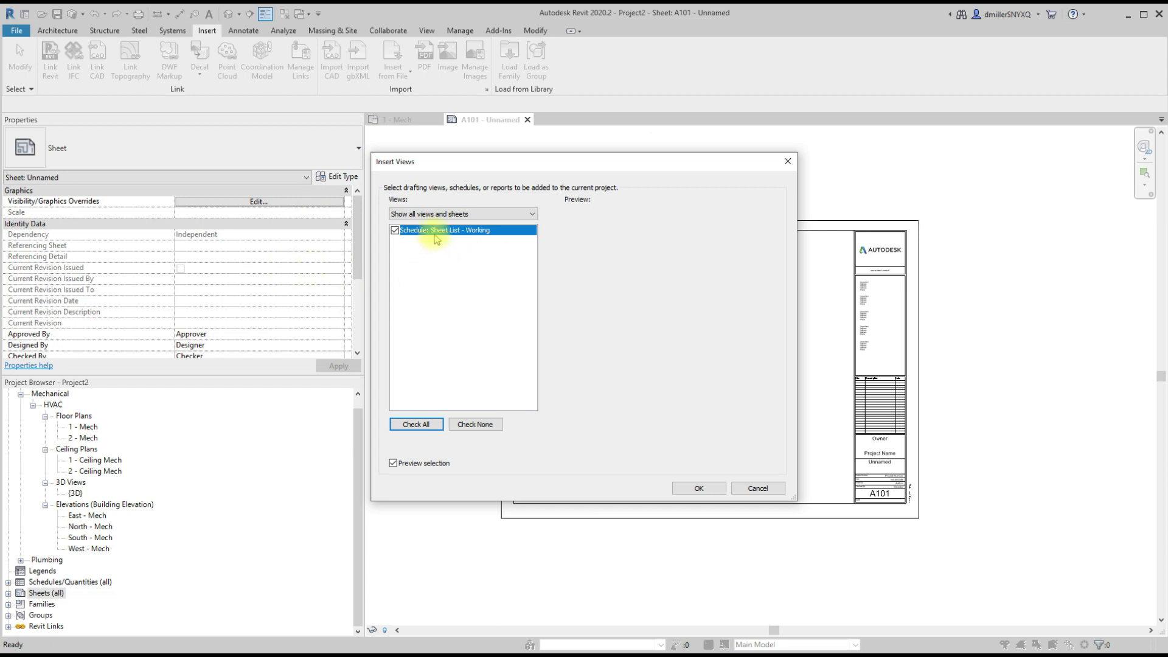
click(718, 489)
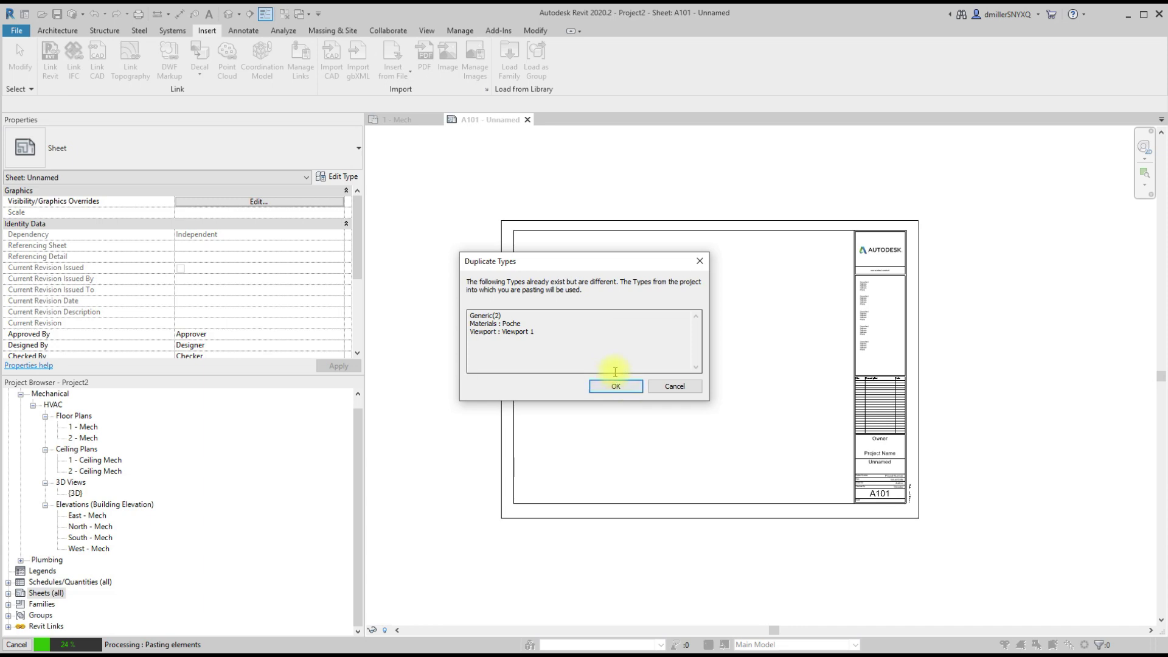
click(615, 386)
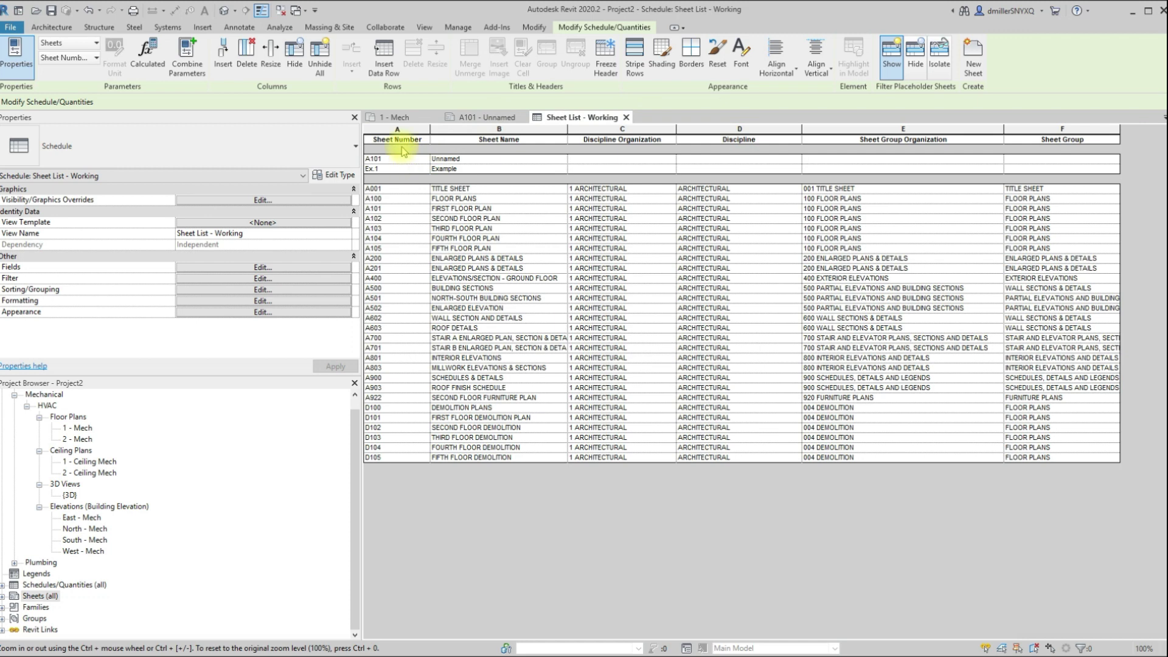
Step: Review the Discipline Organization, Discipline, Sheet Group Organization and Sheet Group columns of the inserted sheet list
click(621, 130)
click(738, 129)
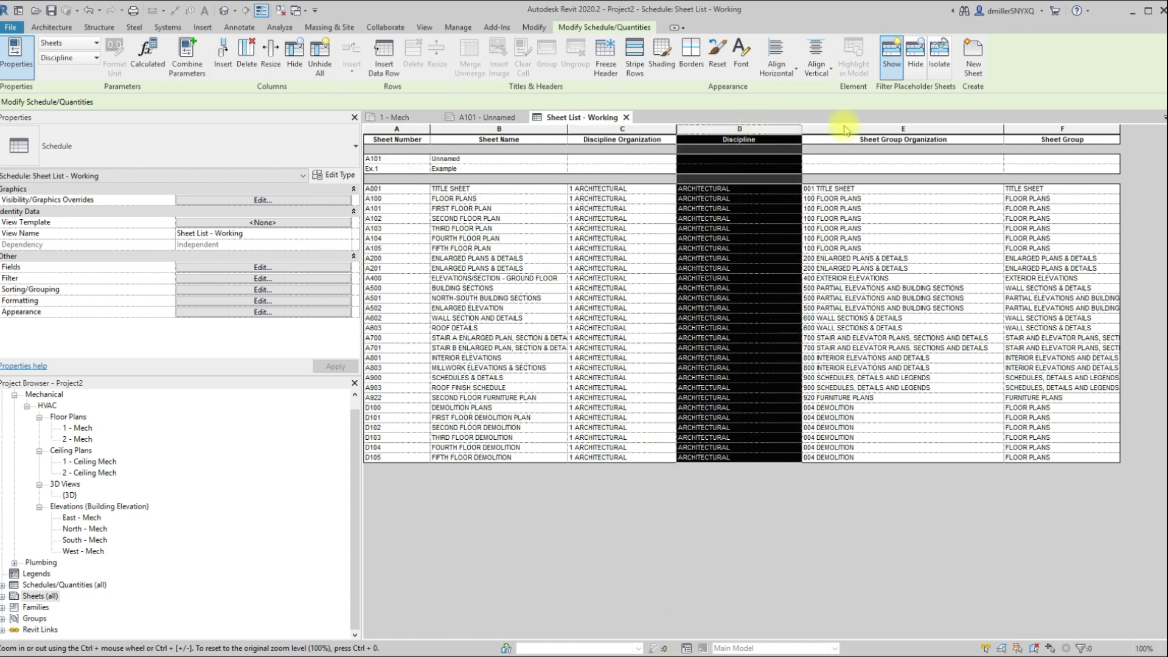
click(883, 130)
click(1065, 129)
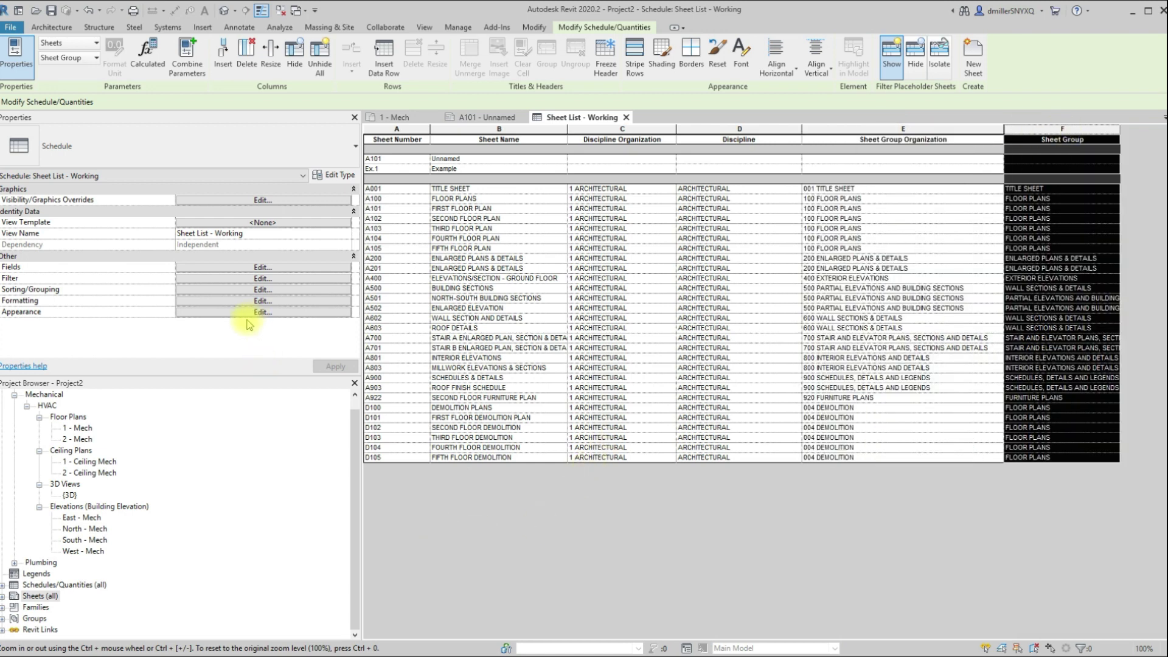
Step: Exclude elements in links from the Sheet List - Working schedule
click(465, 289)
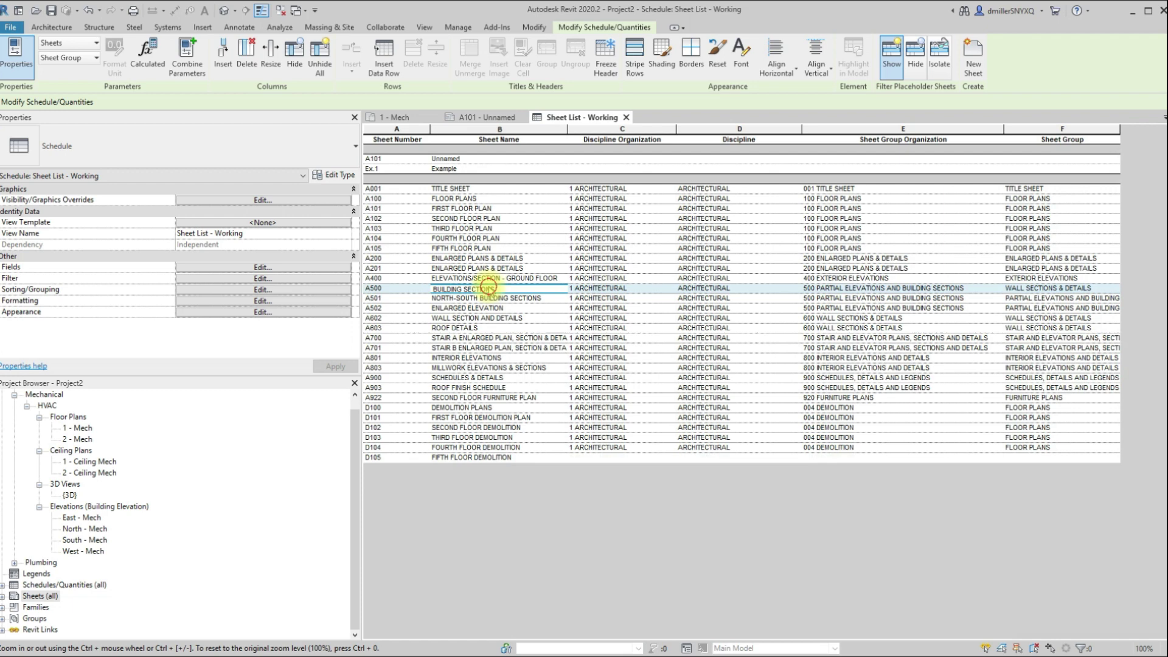
click(239, 270)
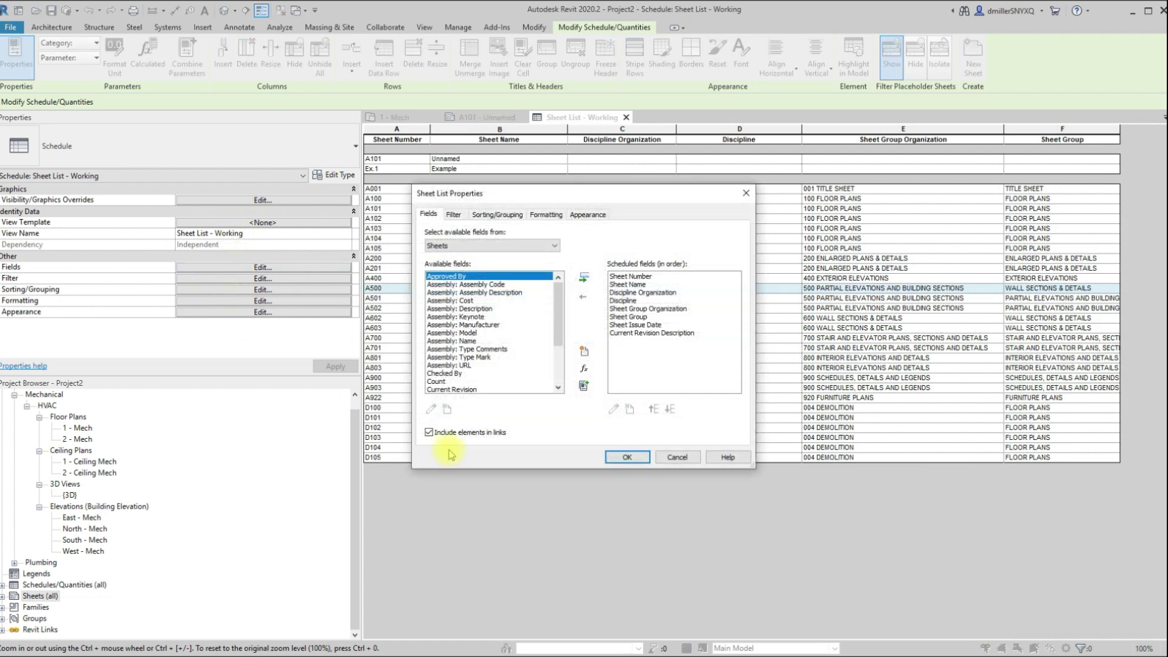
click(627, 457)
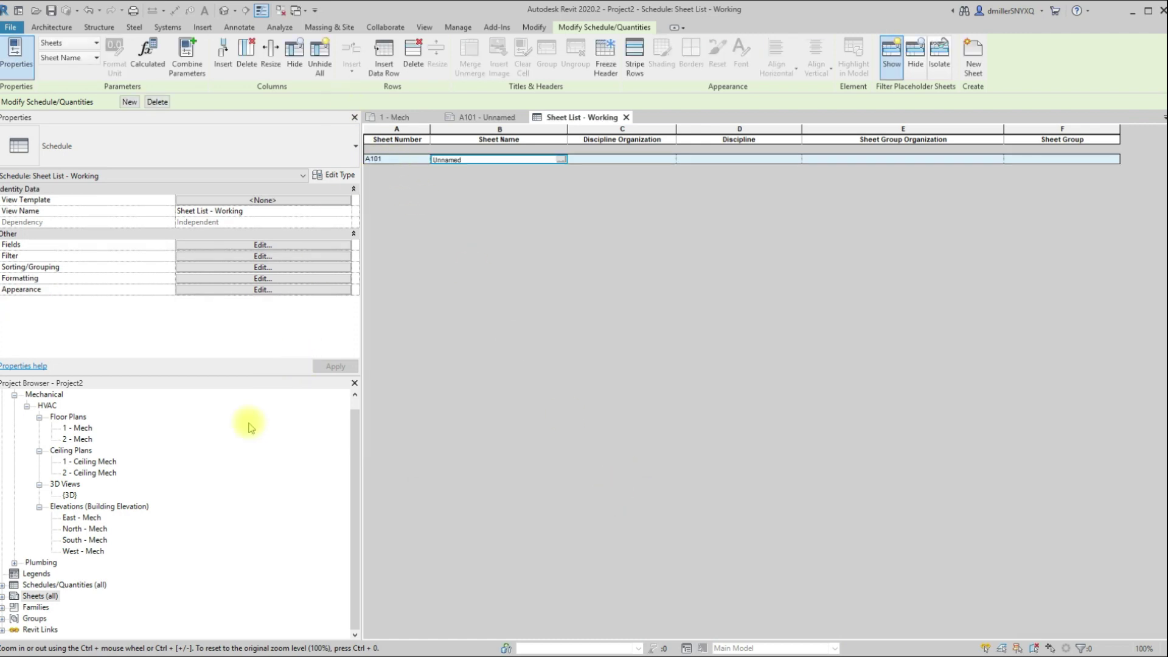
Step: Open sheet A101 - Unnamed and check its properties for the discipline and sheet group parameters
click(3, 596)
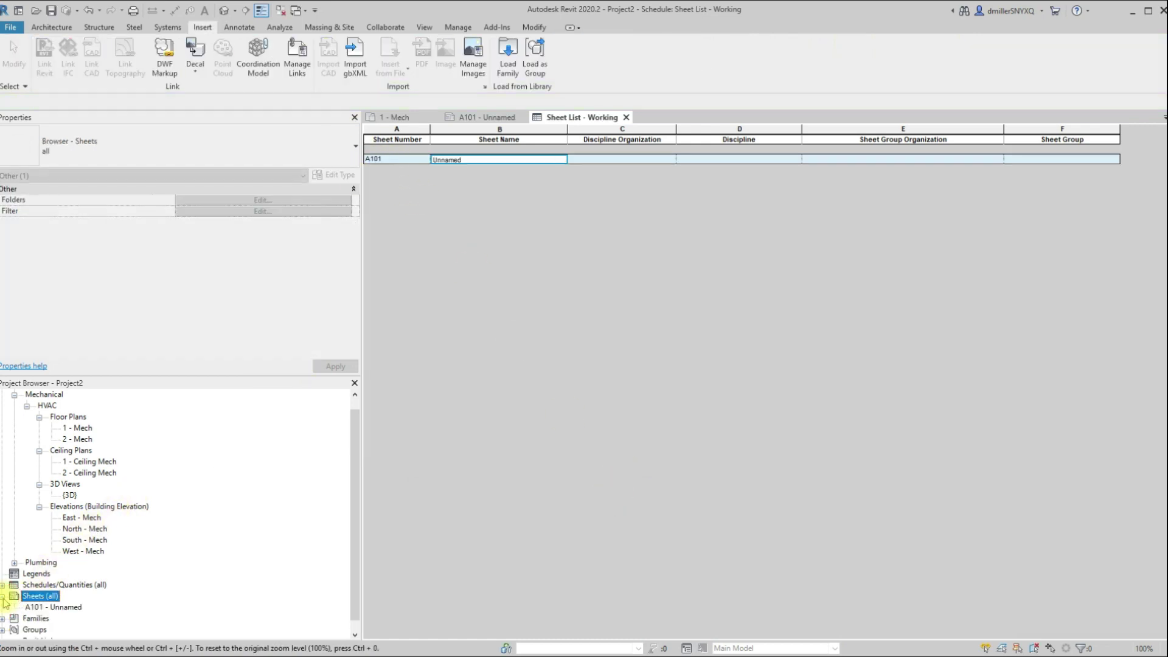
double_click(54, 607)
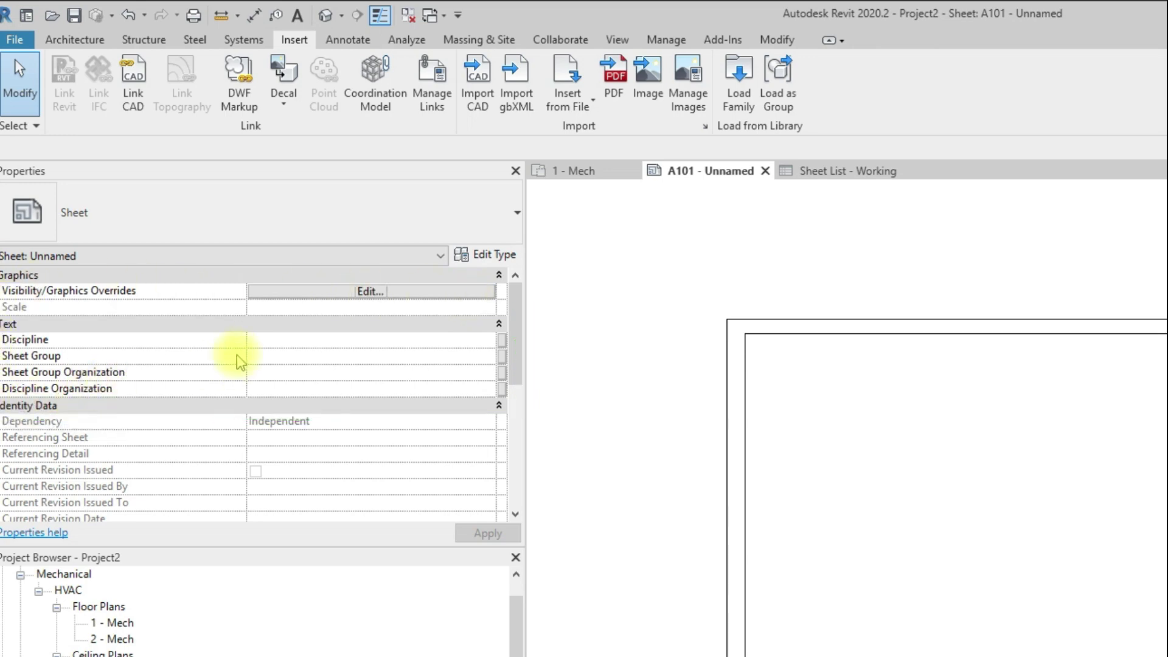
click(278, 339)
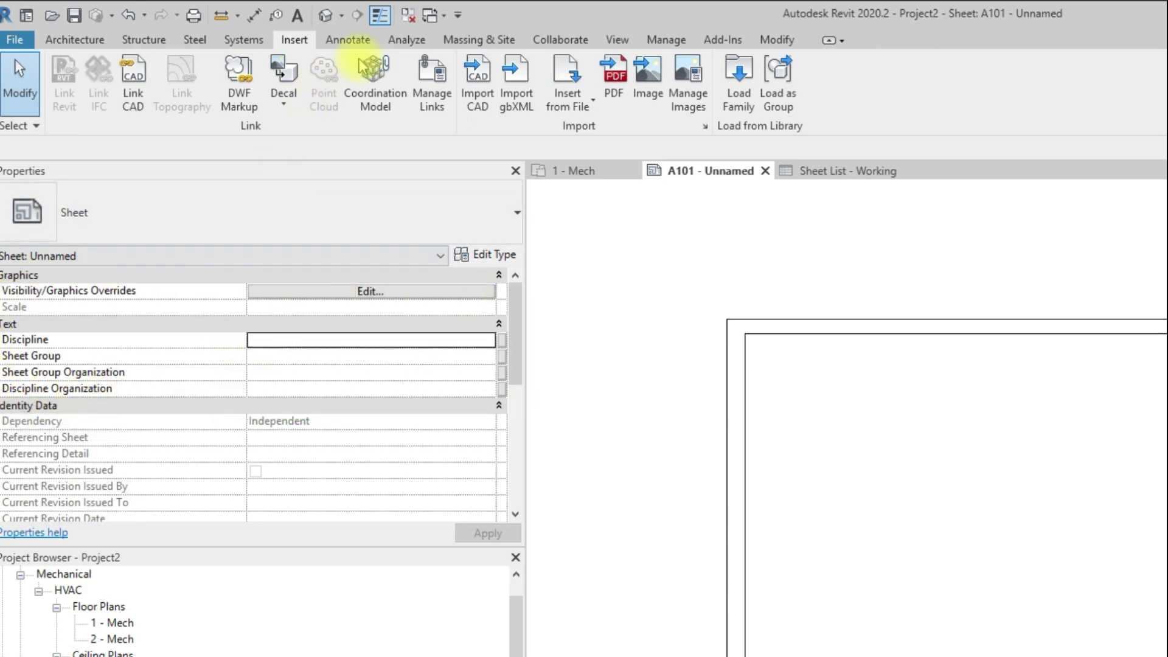
Step: Check the project parameters list and the settings for adding a new parameter, leaving both without changes, and return to the sheet's properties
click(663, 38)
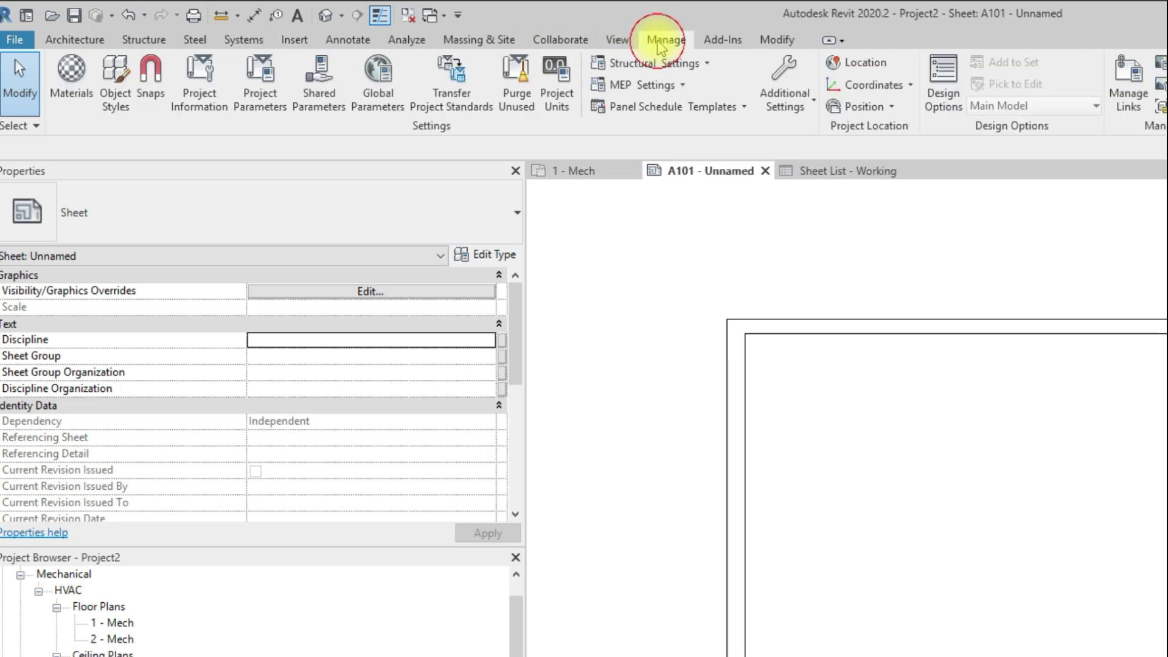
click(272, 111)
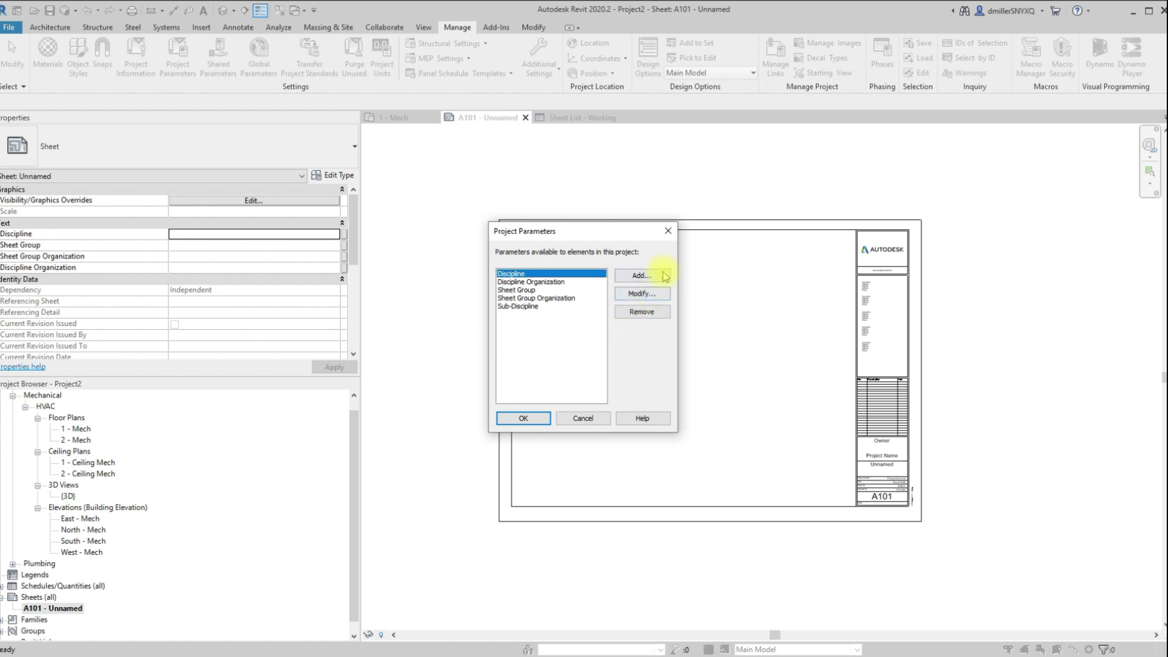
click(665, 273)
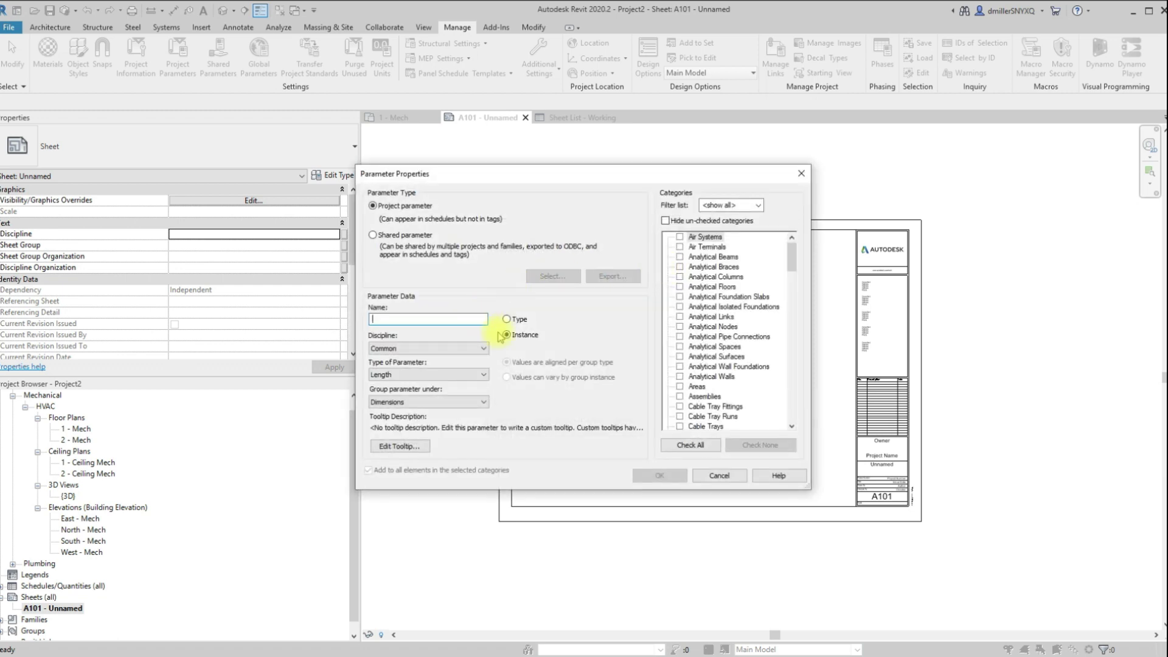
click(801, 173)
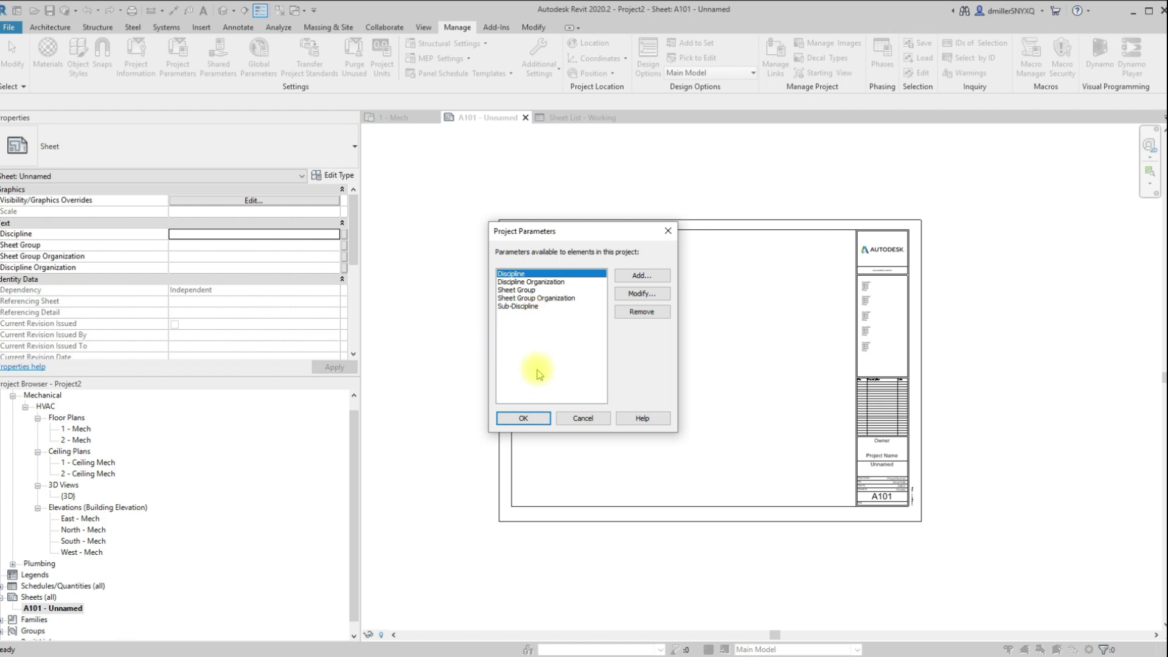
click(583, 418)
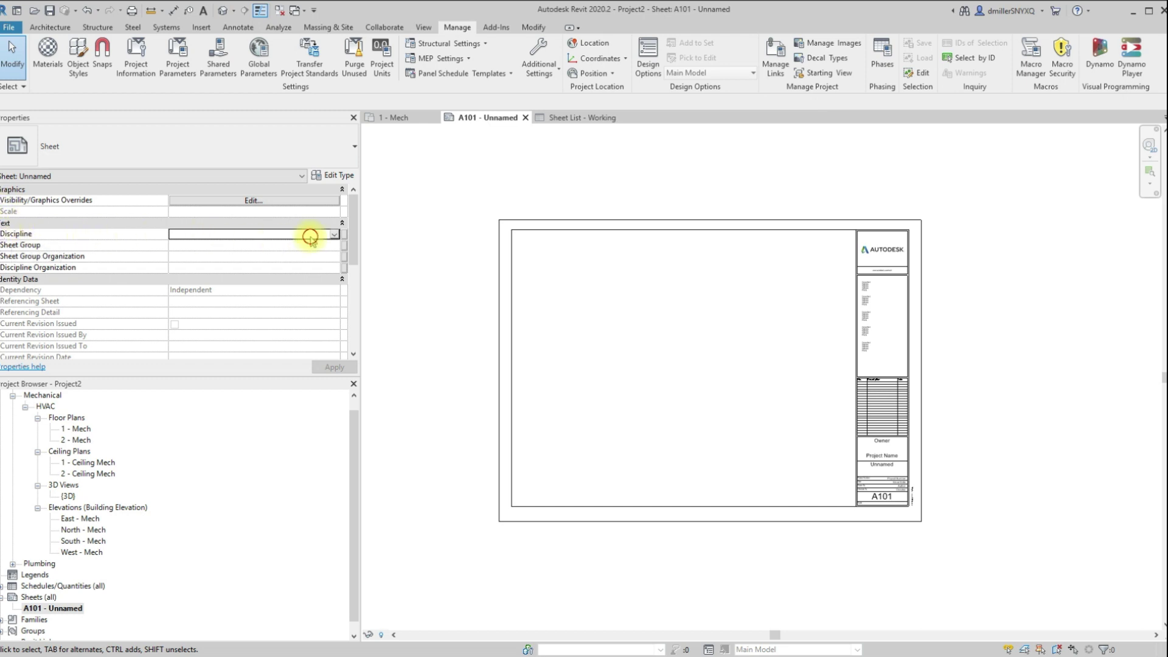
click(311, 246)
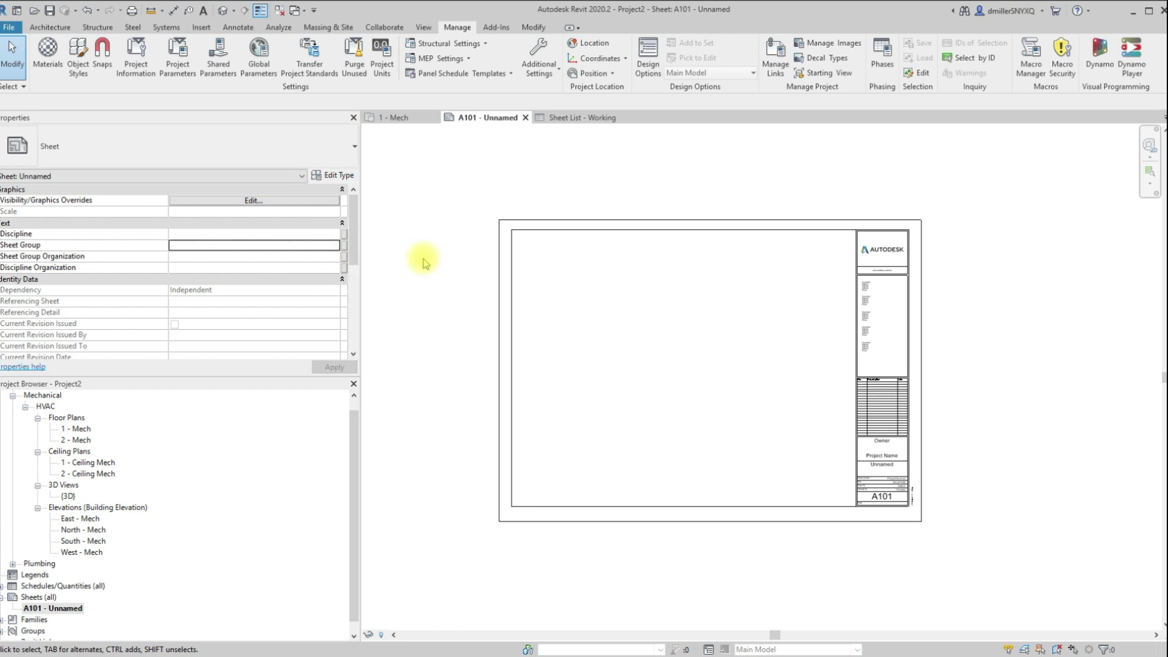